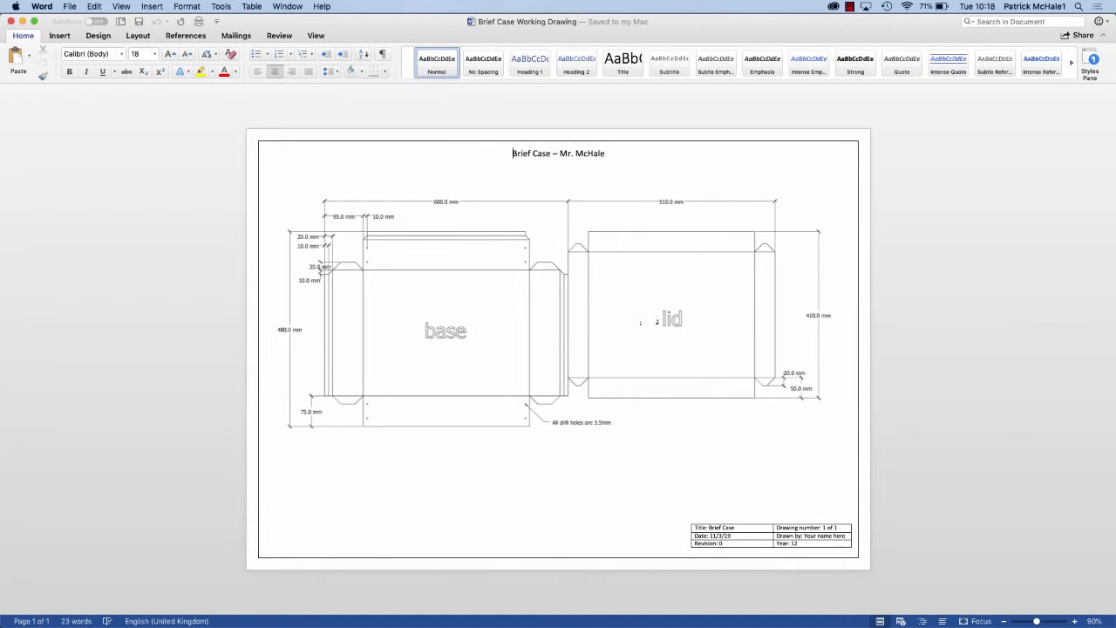
- Examine the drawing image and title block in the Word working drawing, and switch to the brief case model in SketchUp
{"action": "left_click", "coordinate": [610, 362]}
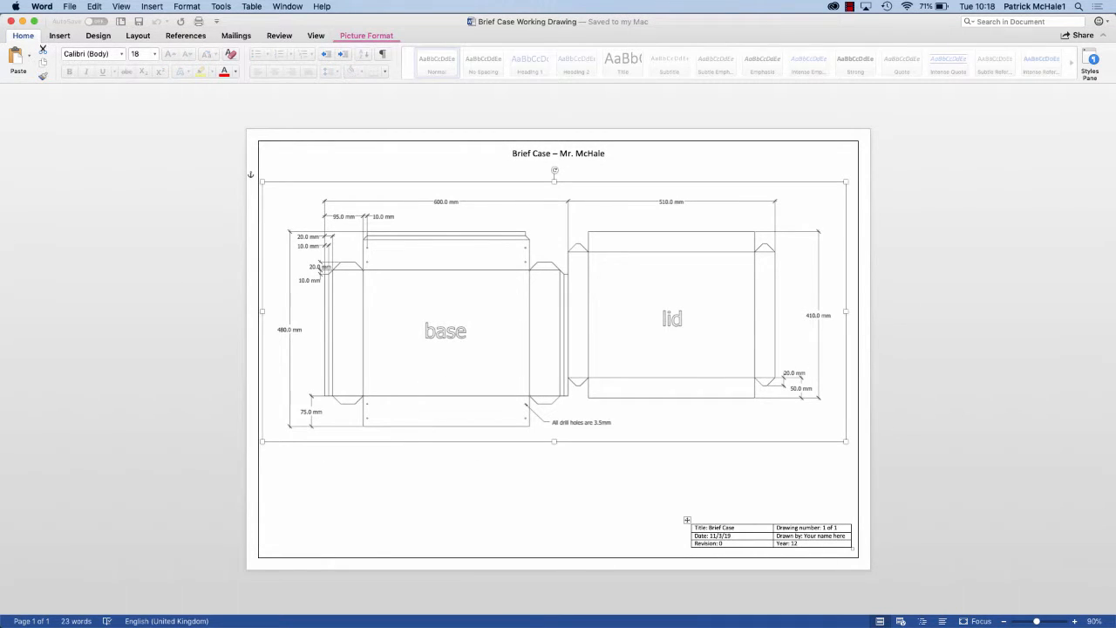
{"action": "left_click", "coordinate": [677, 528]}
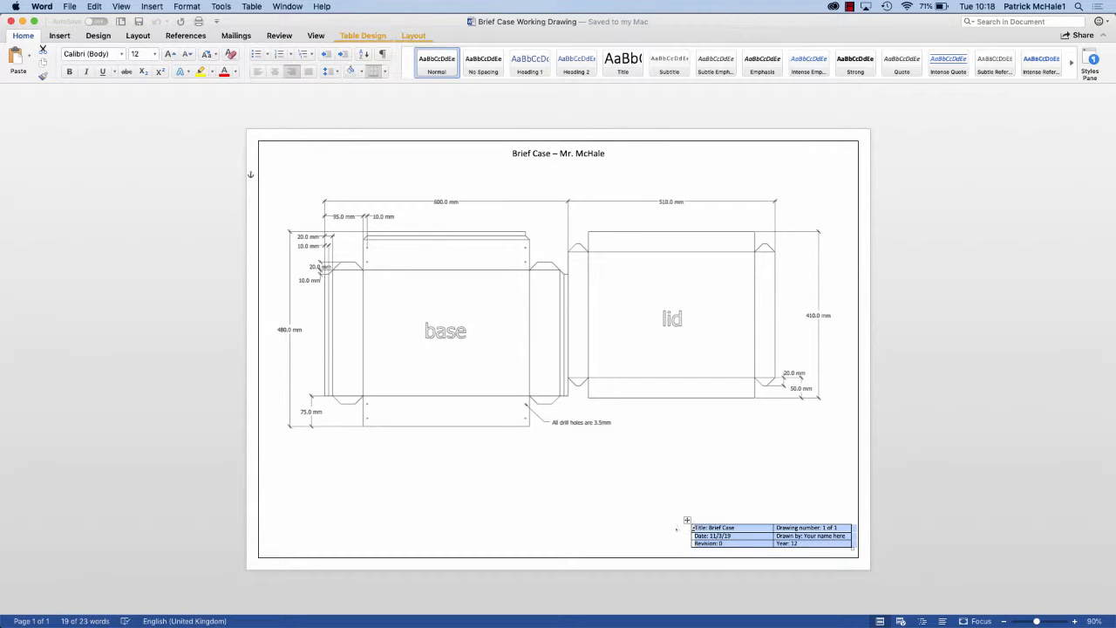
{"action": "left_click", "coordinate": [637, 502]}
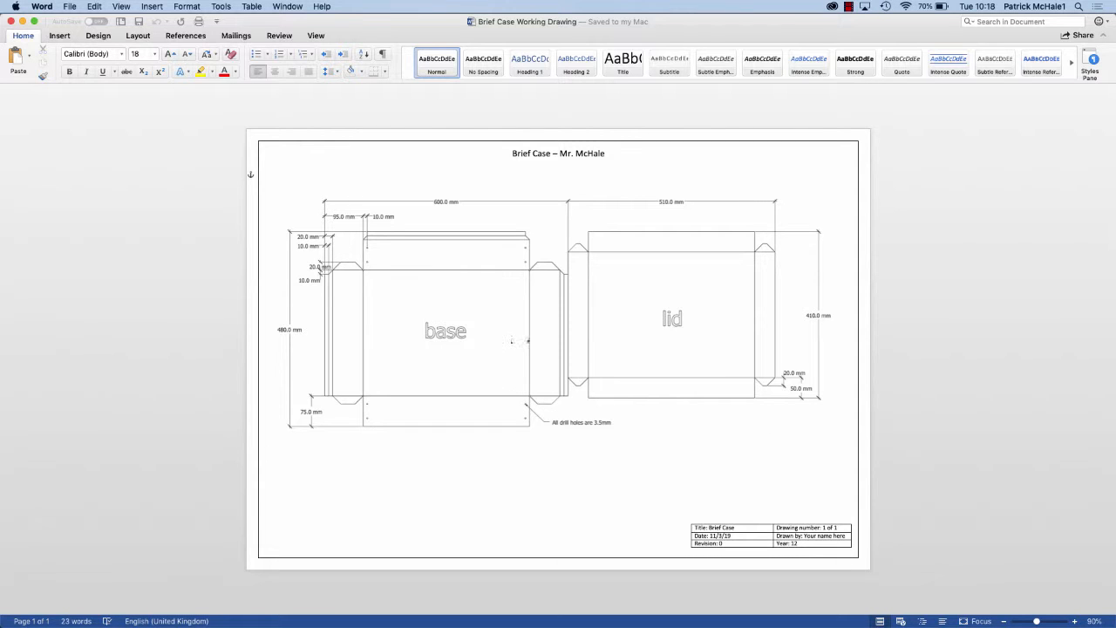
{"action": "left_click", "coordinate": [511, 341]}
{"action": "key", "text": "super+Tab"}
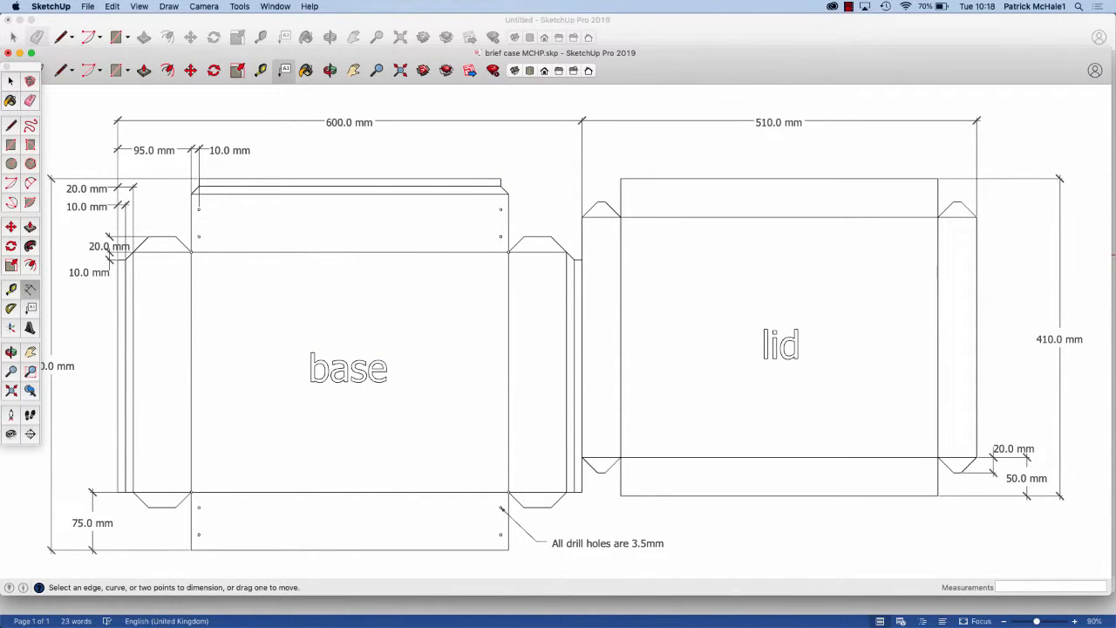
- Apply the Default Style to the brief case model and show it in isometric view
{"action": "left_click", "coordinate": [275, 6]}
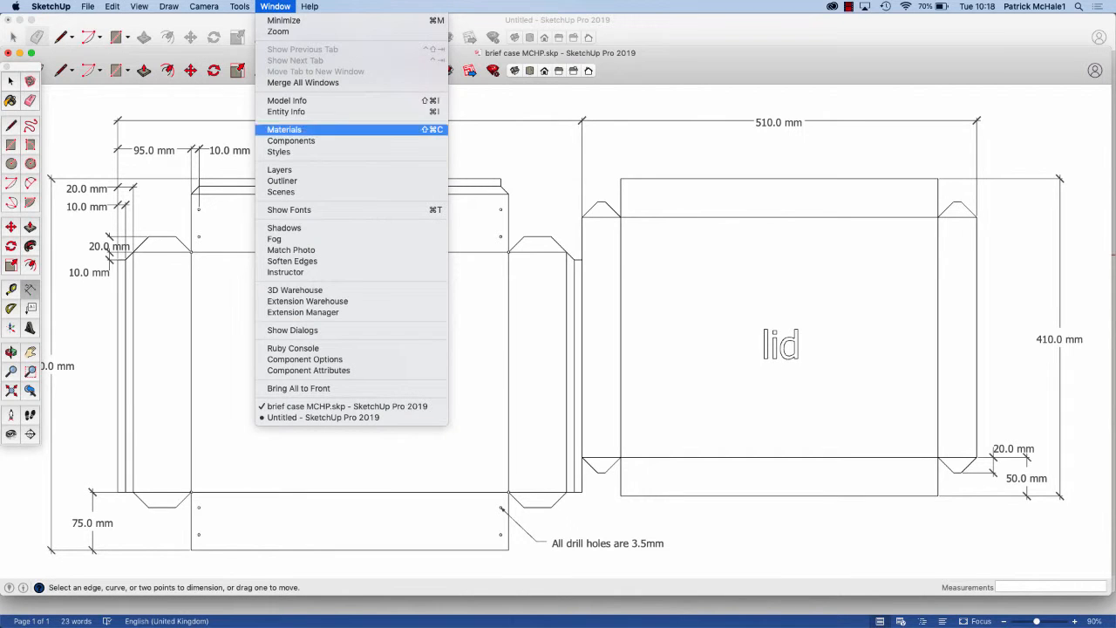
{"action": "left_click", "coordinate": [279, 151]}
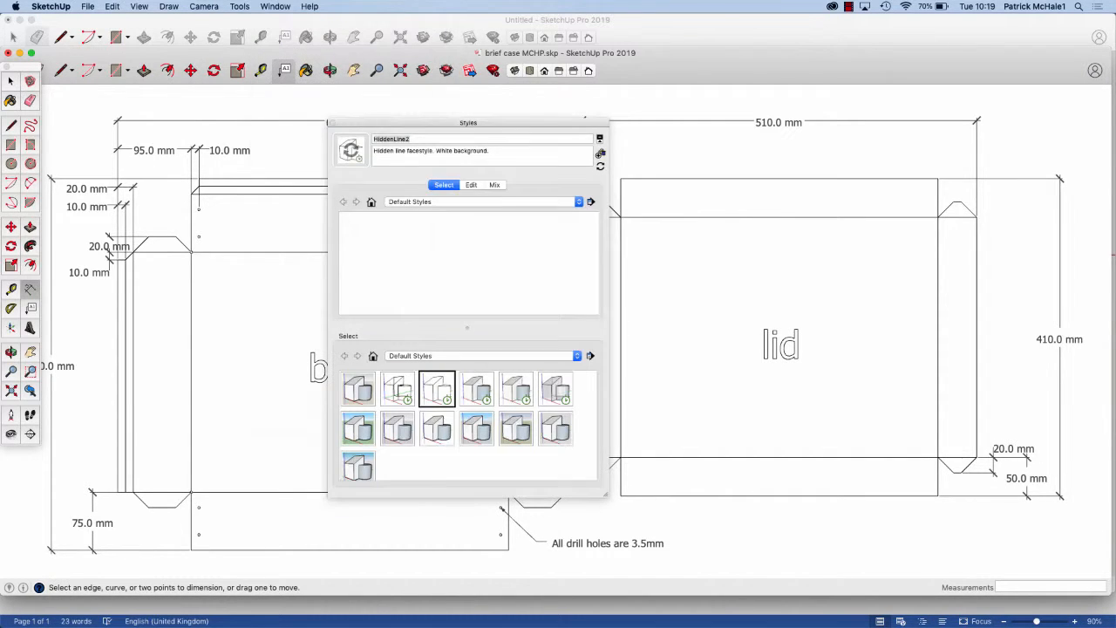
{"action": "left_click", "coordinate": [357, 389]}
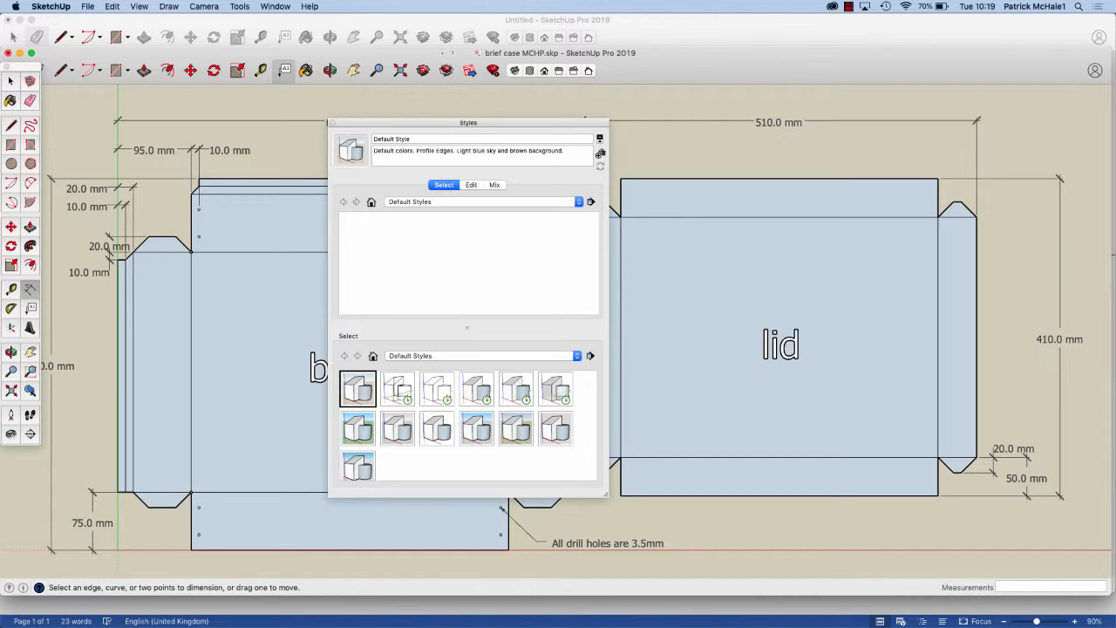
{"action": "left_click", "coordinate": [515, 71]}
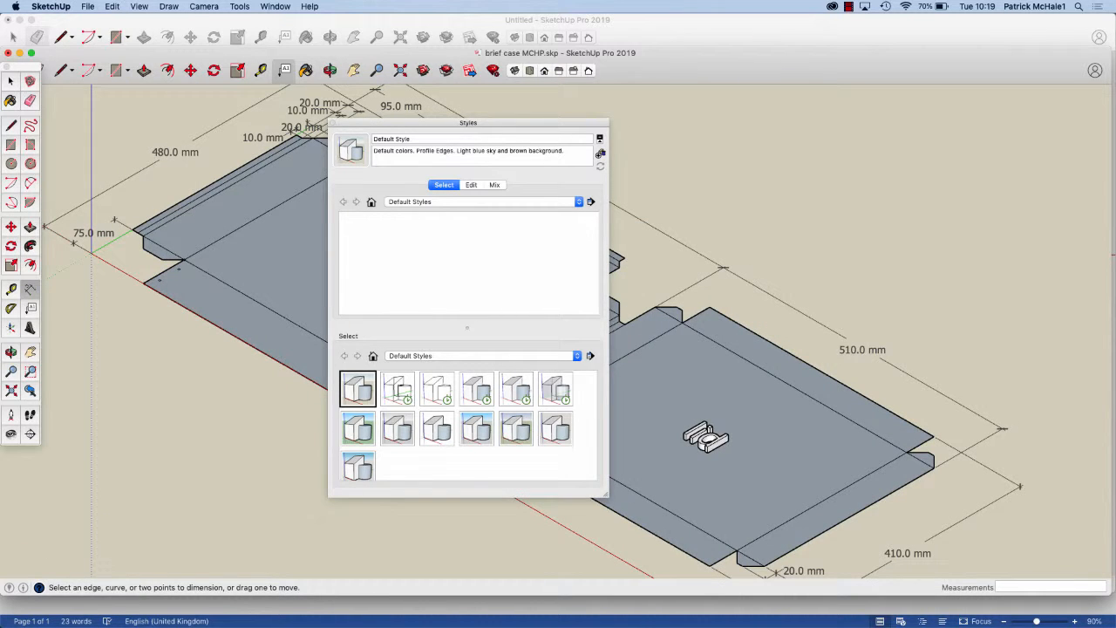
{"action": "left_click", "coordinate": [333, 123]}
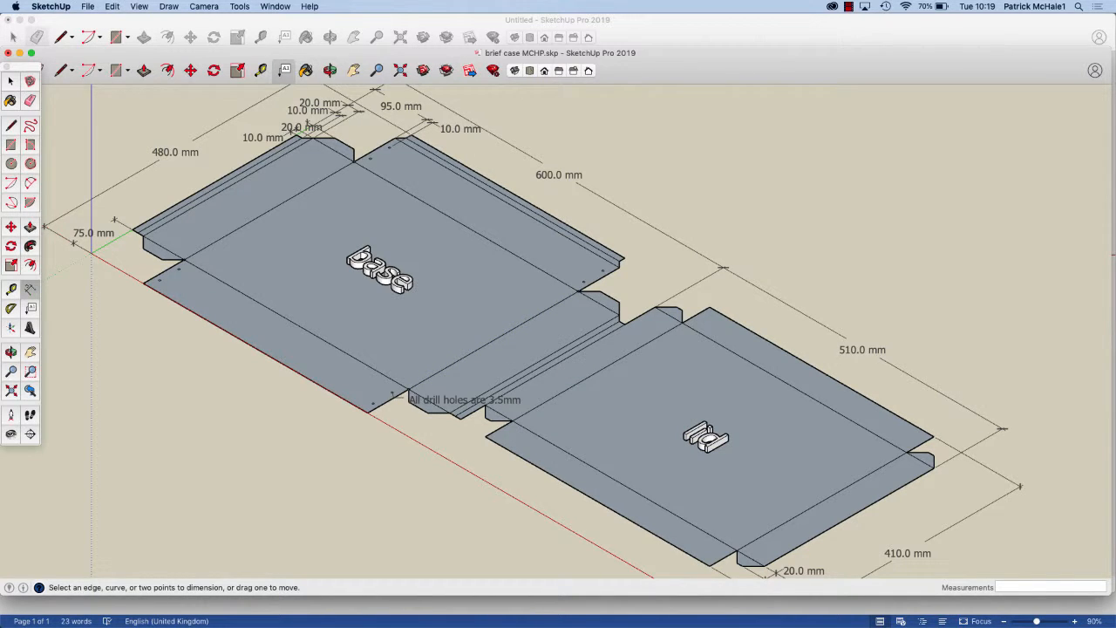
- Return the model to the top view and apply the HiddenLine2 style with its white background
{"action": "key", "text": "super+1"}
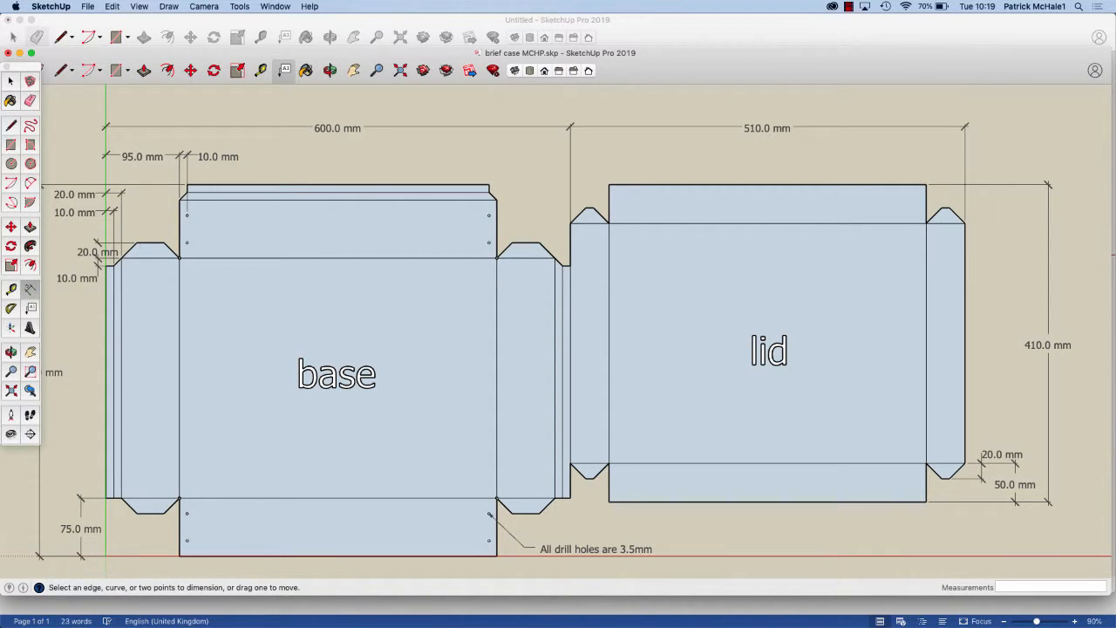
{"action": "left_click", "coordinate": [274, 6]}
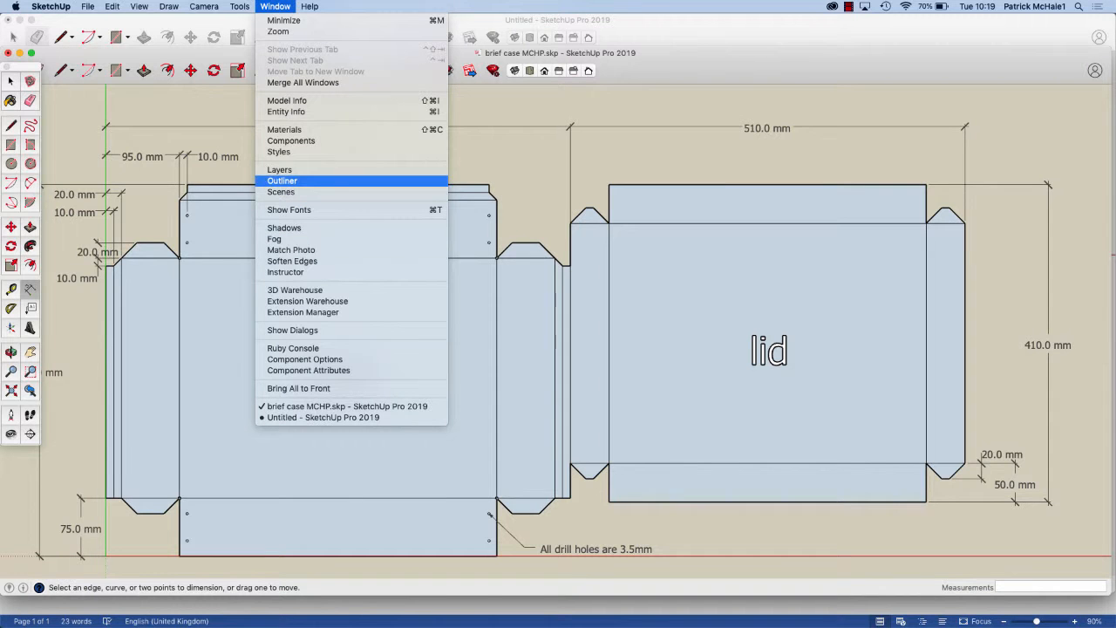
{"action": "left_click", "coordinate": [279, 151]}
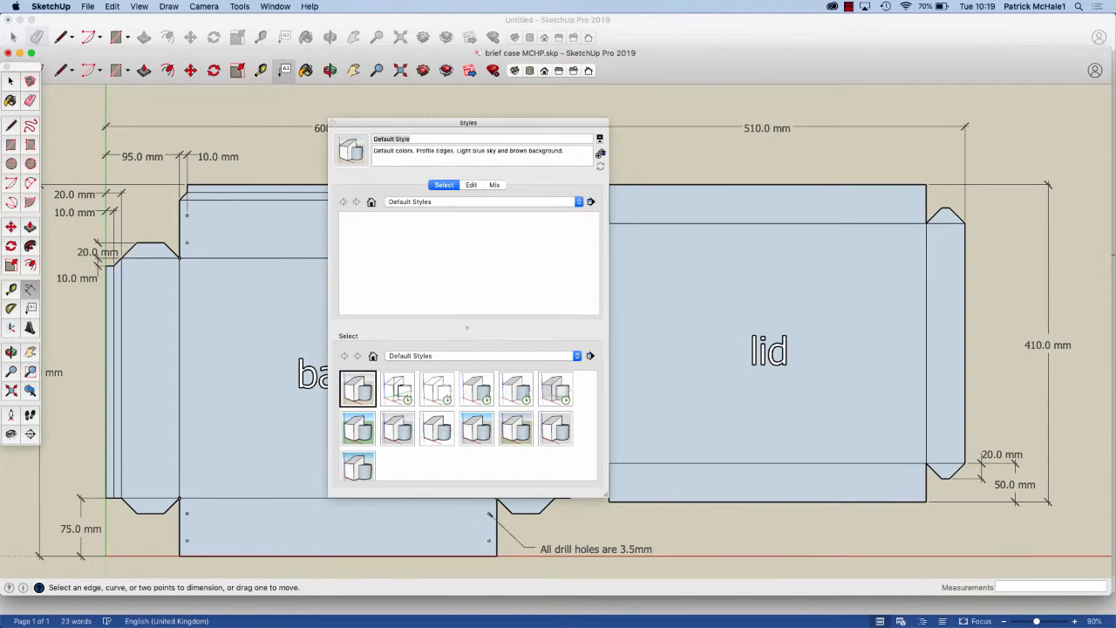
{"action": "left_click", "coordinate": [437, 389]}
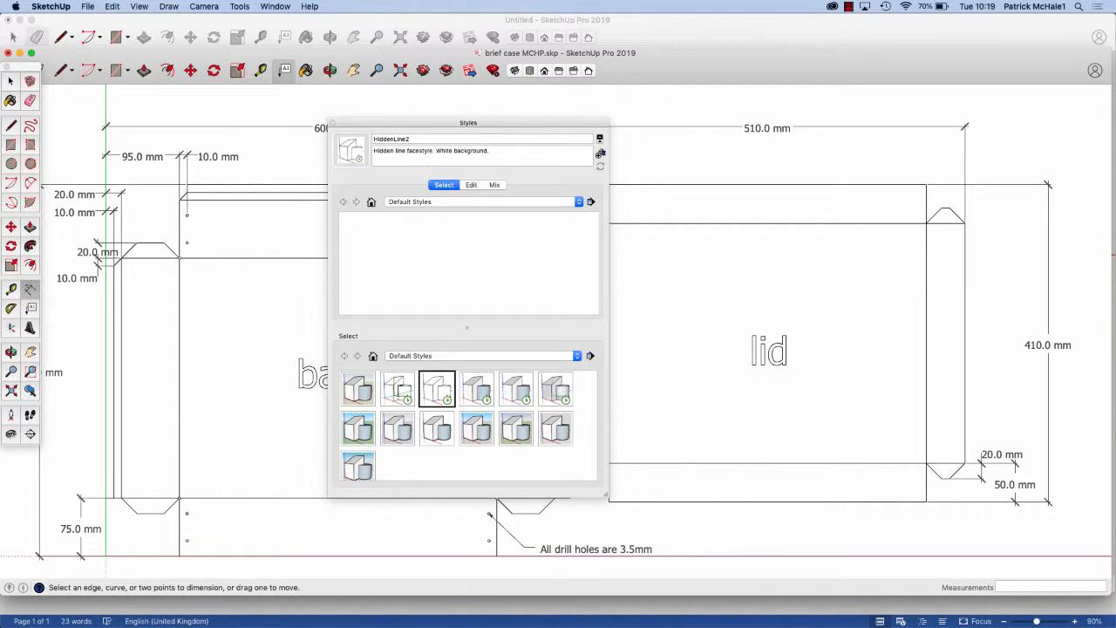
{"action": "left_click", "coordinate": [332, 123]}
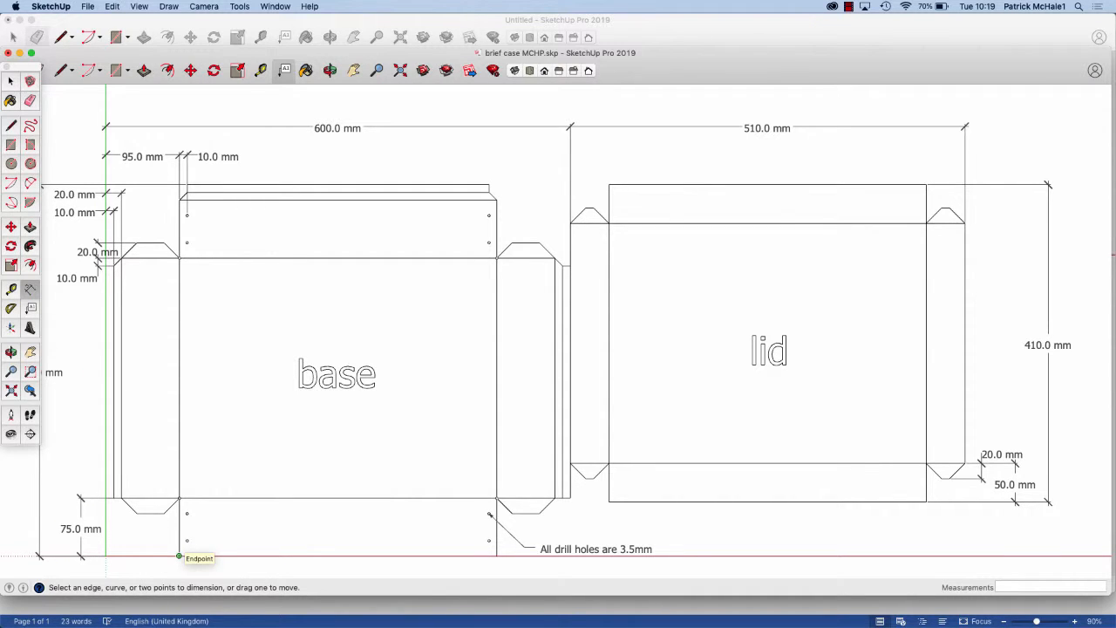
- Hide the drawing axes so only the base and lid outlines and their dimensions are displayed
{"action": "left_click", "coordinate": [139, 6]}
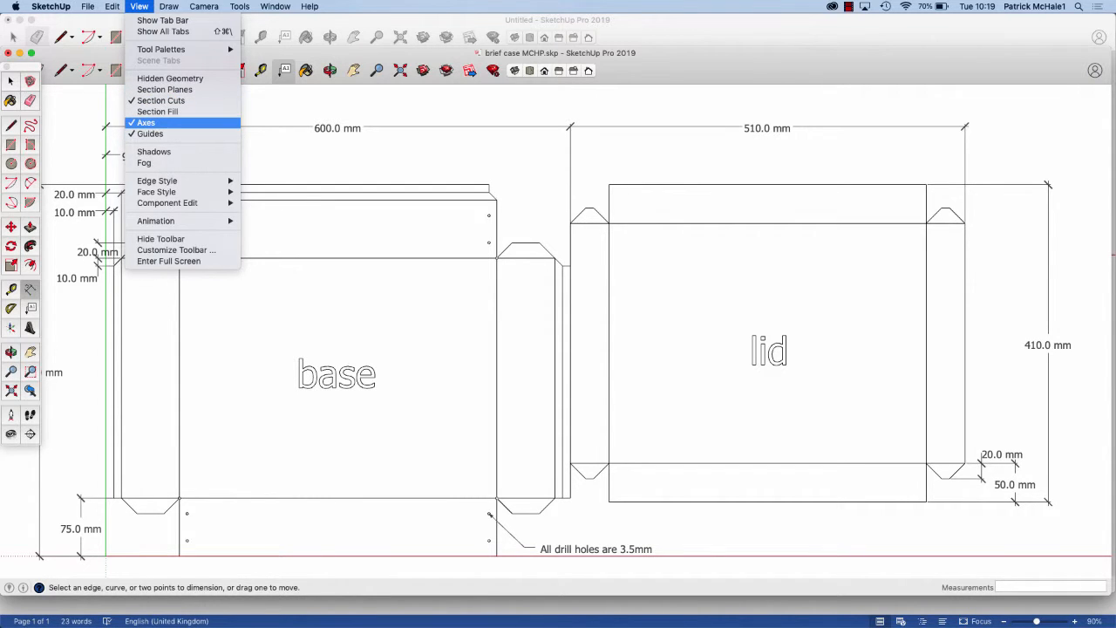
{"action": "left_click", "coordinate": [146, 123]}
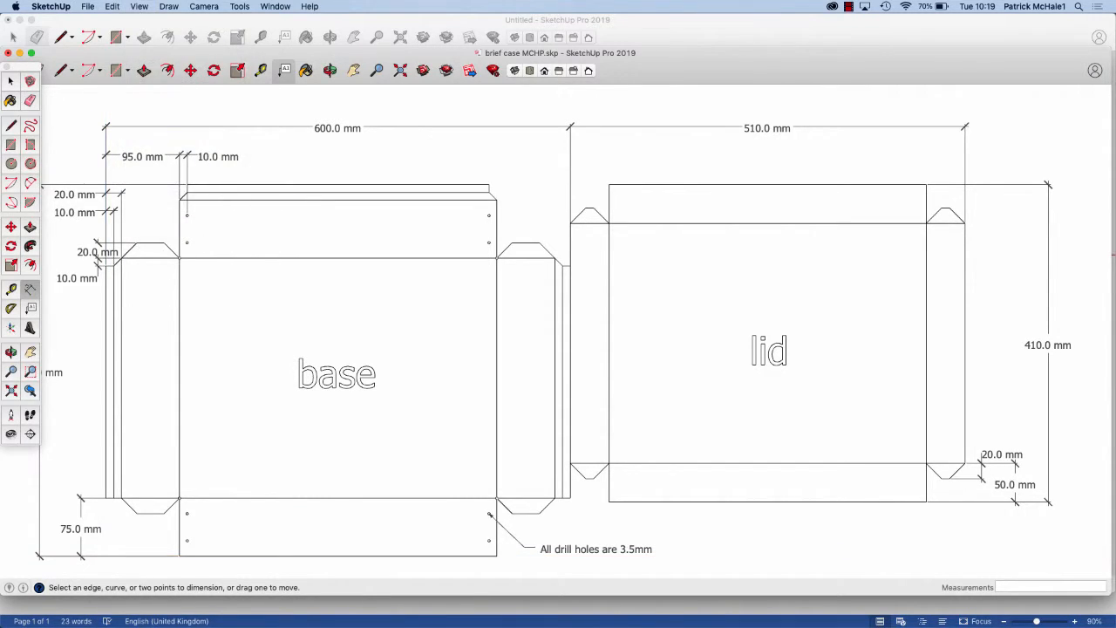
{"action": "scroll", "coordinate": [514, 374], "scroll_direction": "down", "scroll_amount": 1}
{"action": "scroll", "coordinate": [513, 370], "scroll_direction": "down", "scroll_amount": 2}
{"action": "scroll", "coordinate": [511, 374], "scroll_direction": "up", "scroll_amount": 2}
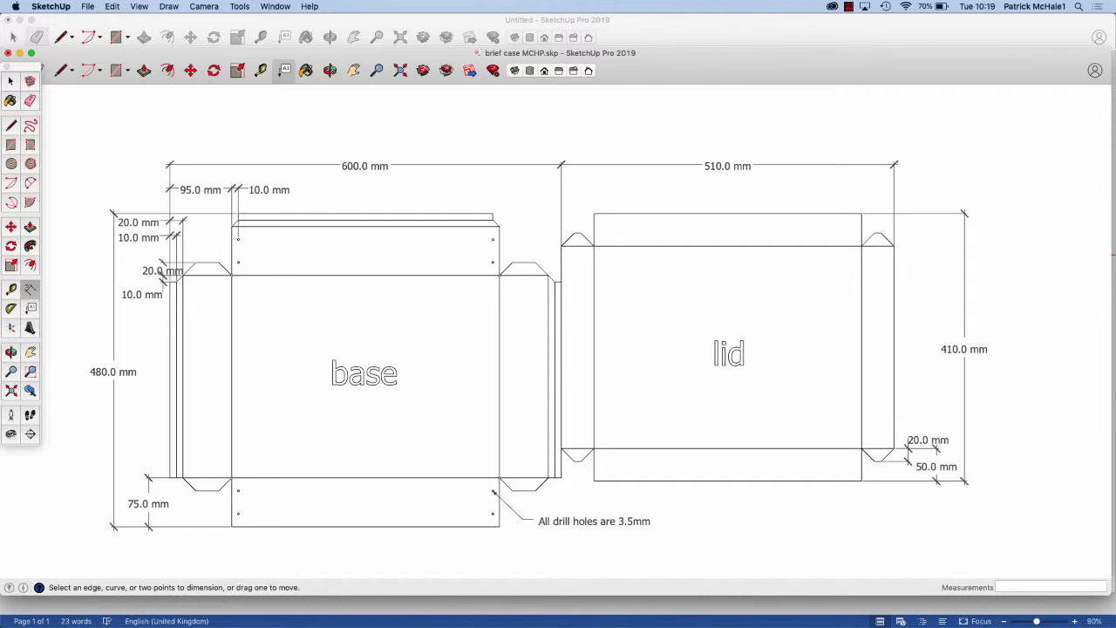
{"action": "scroll", "coordinate": [447, 405], "scroll_direction": "up", "scroll_amount": 1}
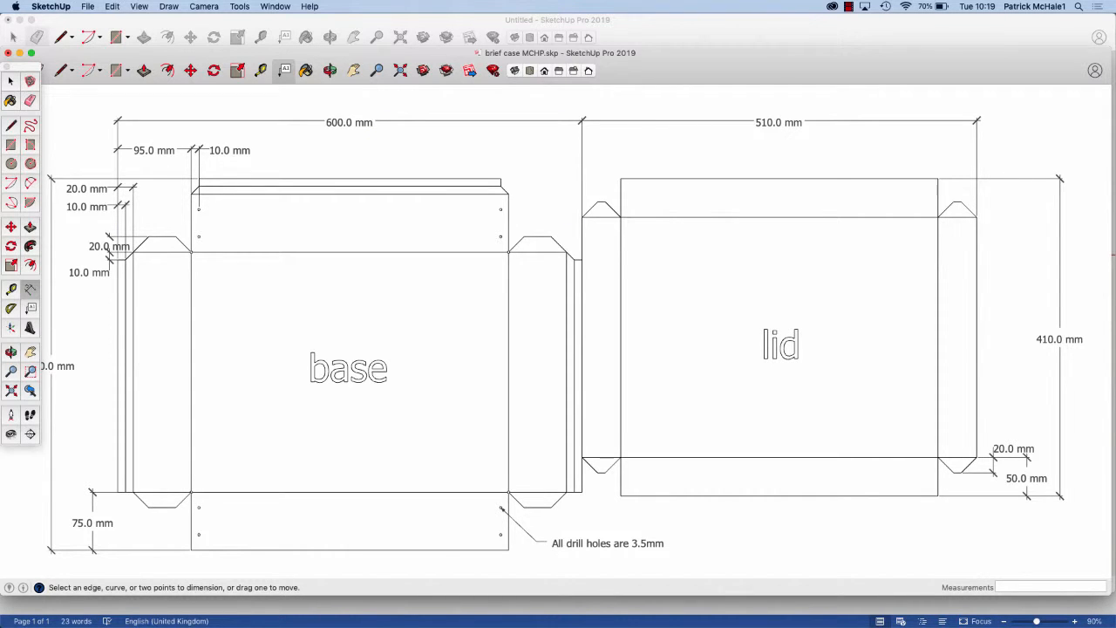
{"action": "left_click", "coordinate": [139, 6]}
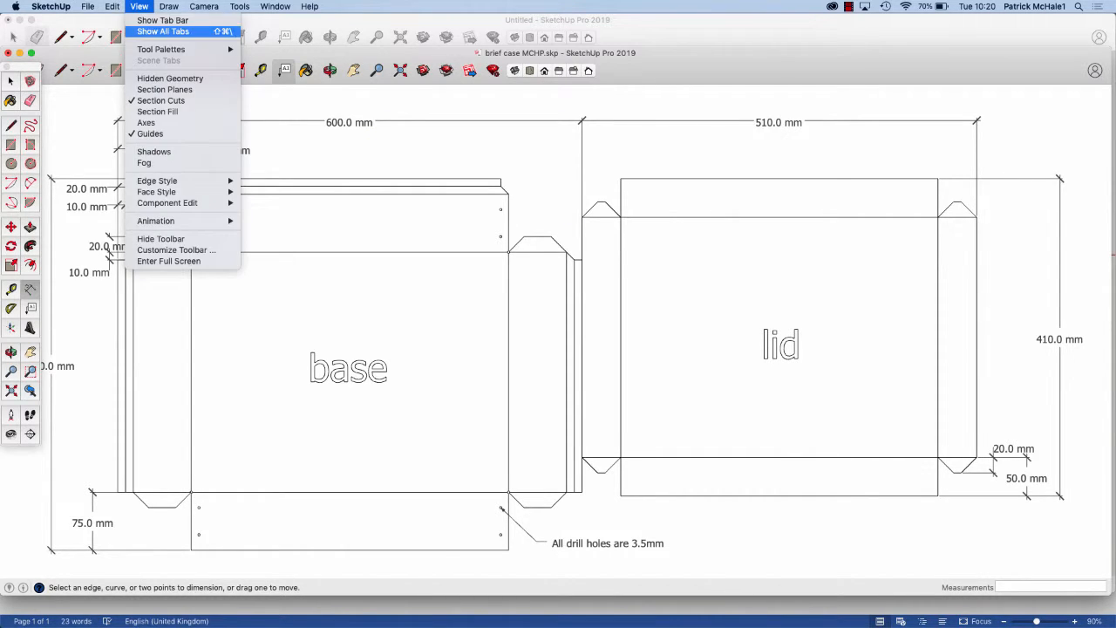
{"action": "mouse_move", "coordinate": [174, 48]}
{"action": "left_click", "coordinate": [279, 50]}
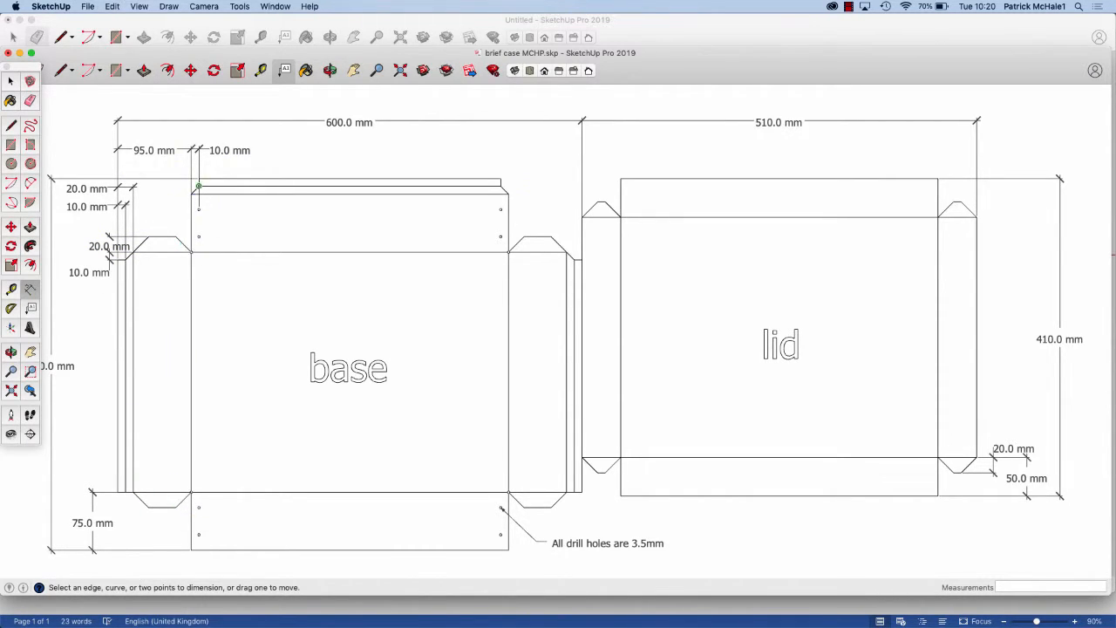
- Delete the 600.0 mm, 95.0 mm and 10.0 mm horizontal dimensions above the base
{"action": "key", "text": "space"}
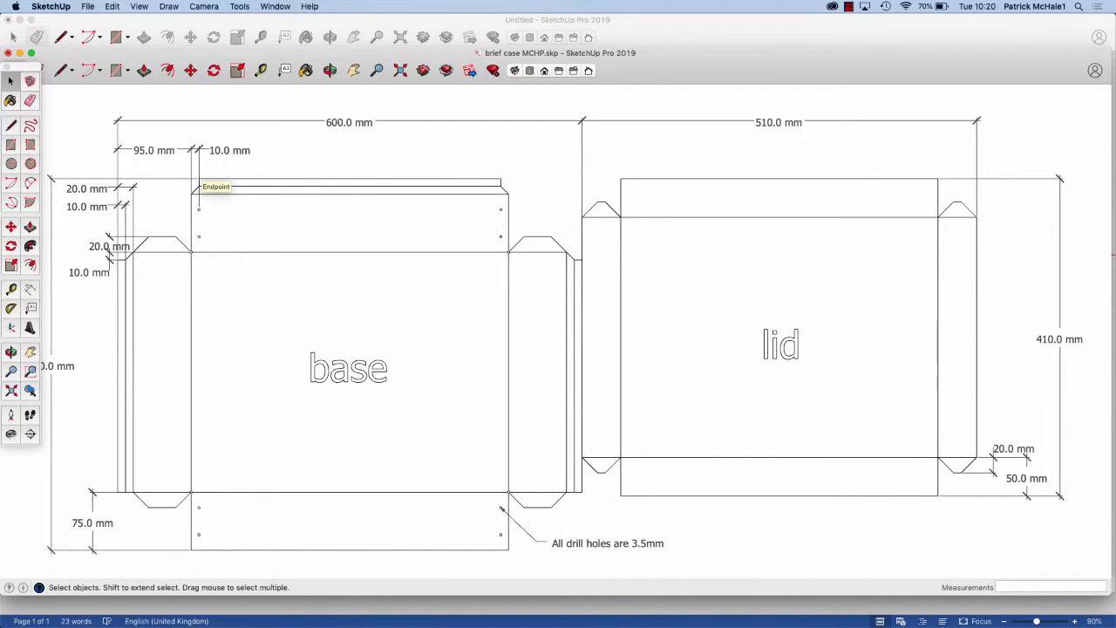
{"action": "left_click", "coordinate": [349, 122]}
{"action": "key", "text": "Delete"}
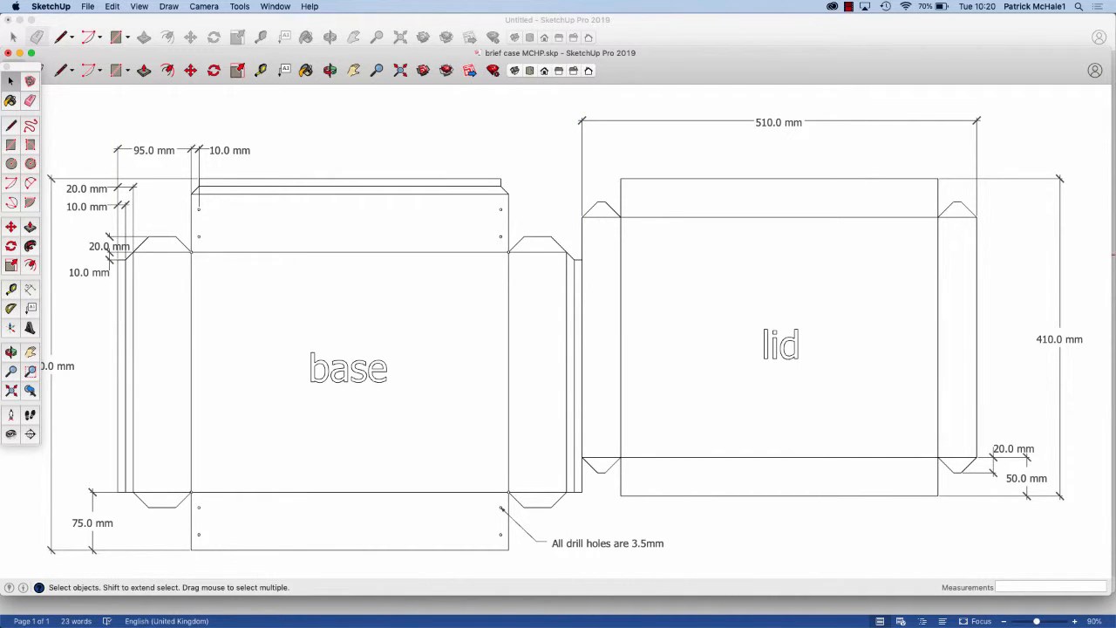
{"action": "left_click", "coordinate": [153, 150]}
{"action": "key", "text": "Delete"}
{"action": "left_click", "coordinate": [229, 150]}
{"action": "key", "text": "Delete"}
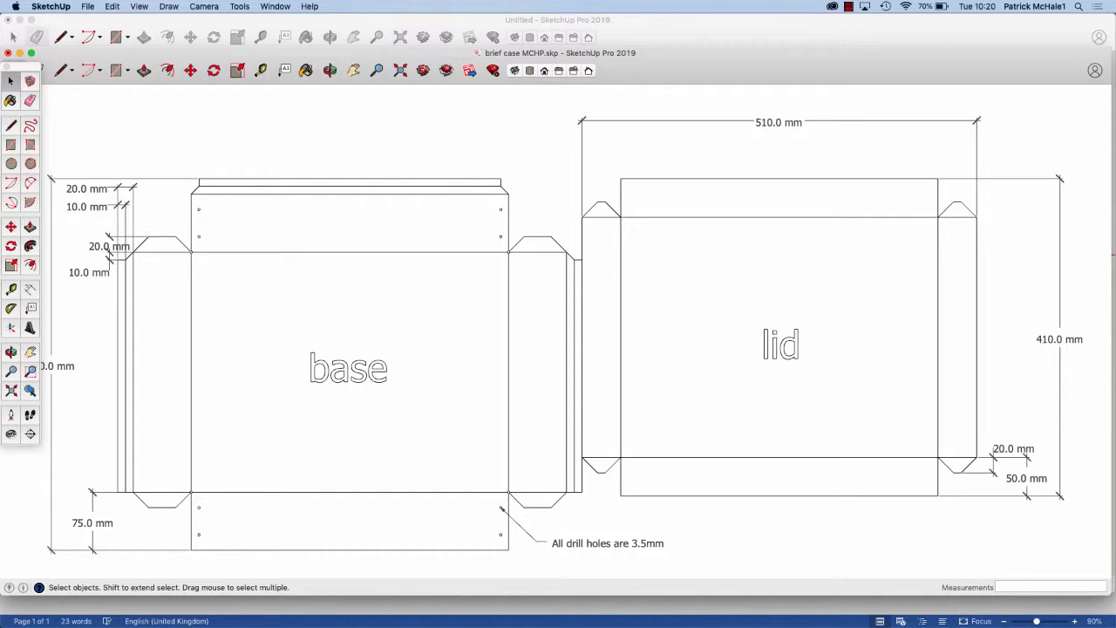
{"action": "left_click", "coordinate": [29, 289]}
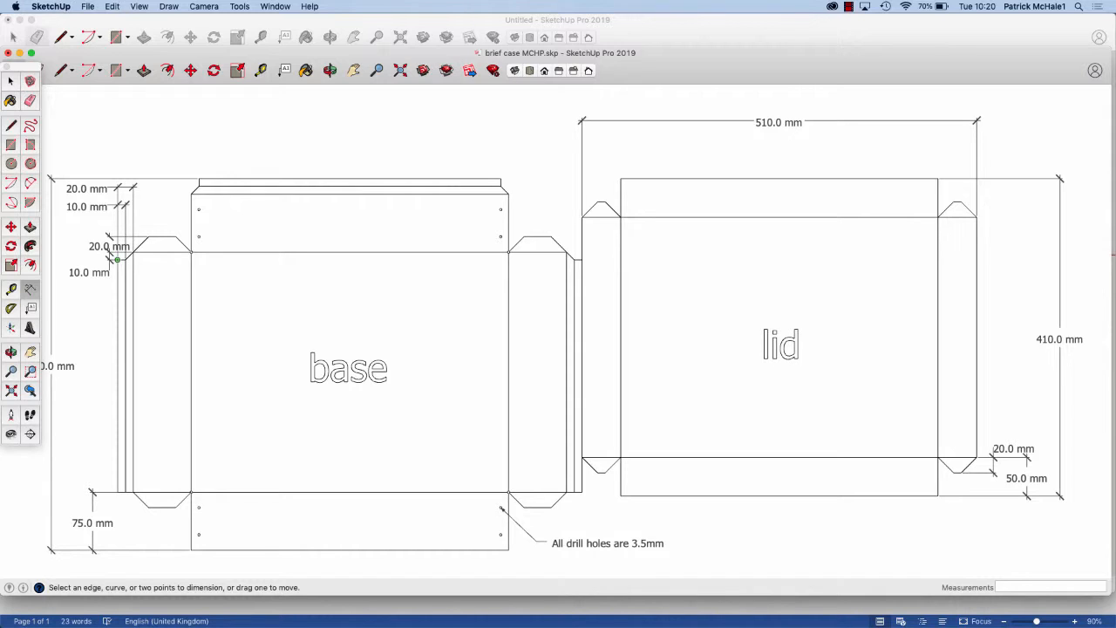
{"action": "left_click", "coordinate": [117, 259]}
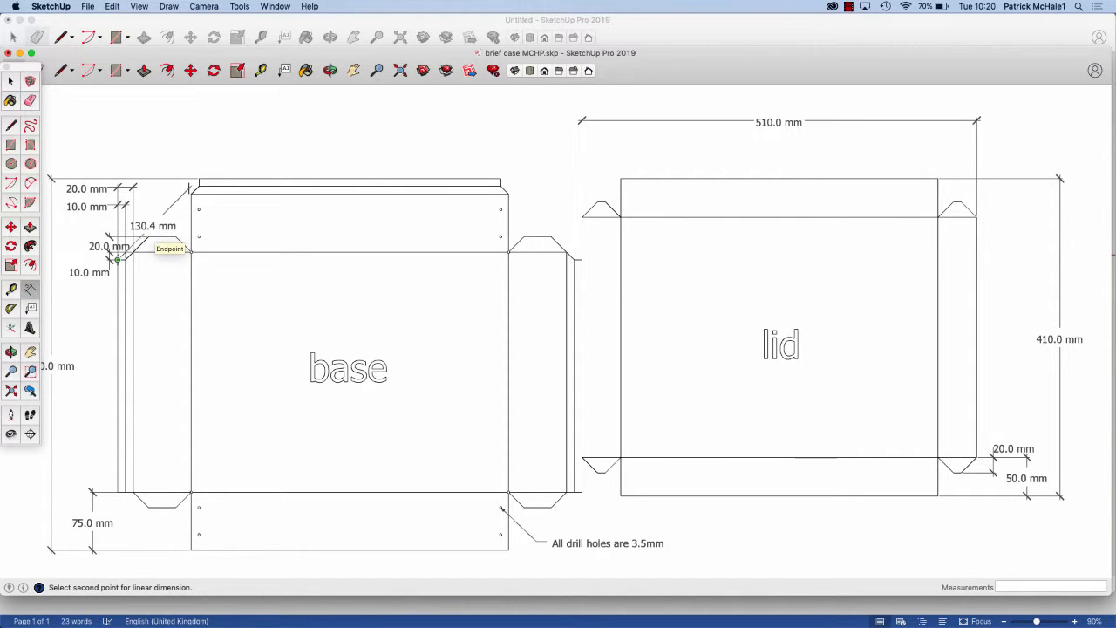
{"action": "left_click", "coordinate": [198, 178]}
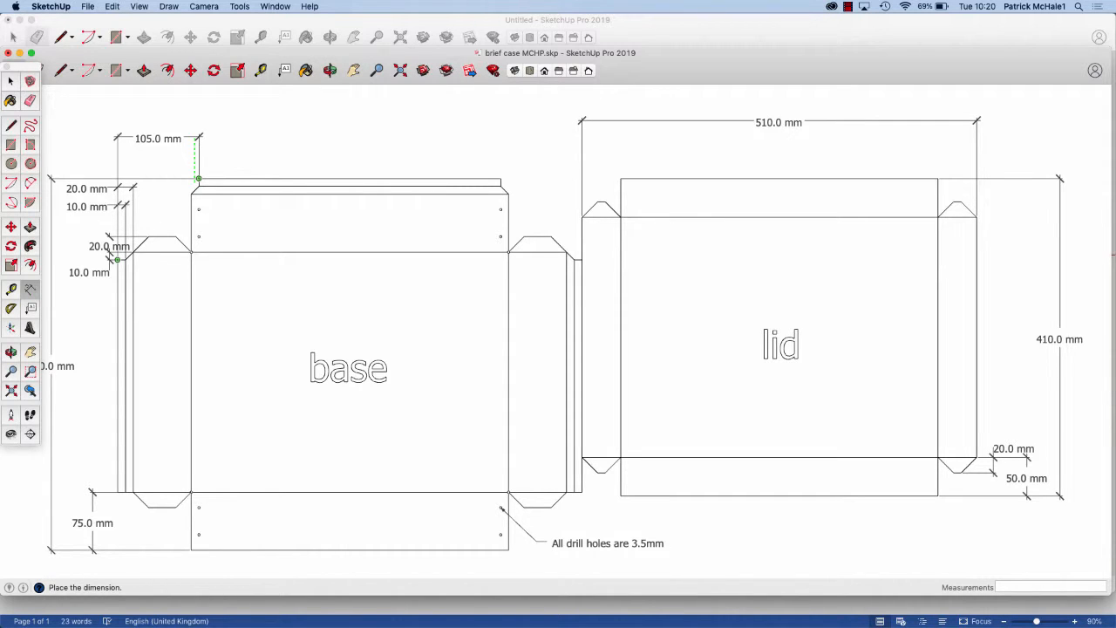
{"action": "scroll", "coordinate": [194, 138], "scroll_direction": "up", "scroll_amount": 5}
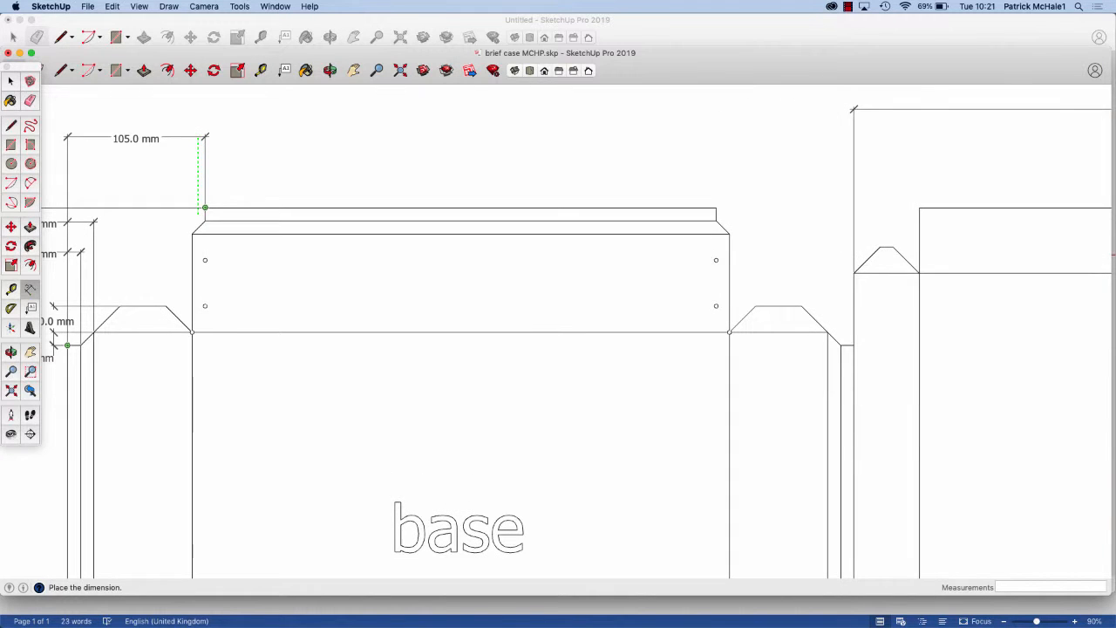
{"action": "key", "text": "Escape"}
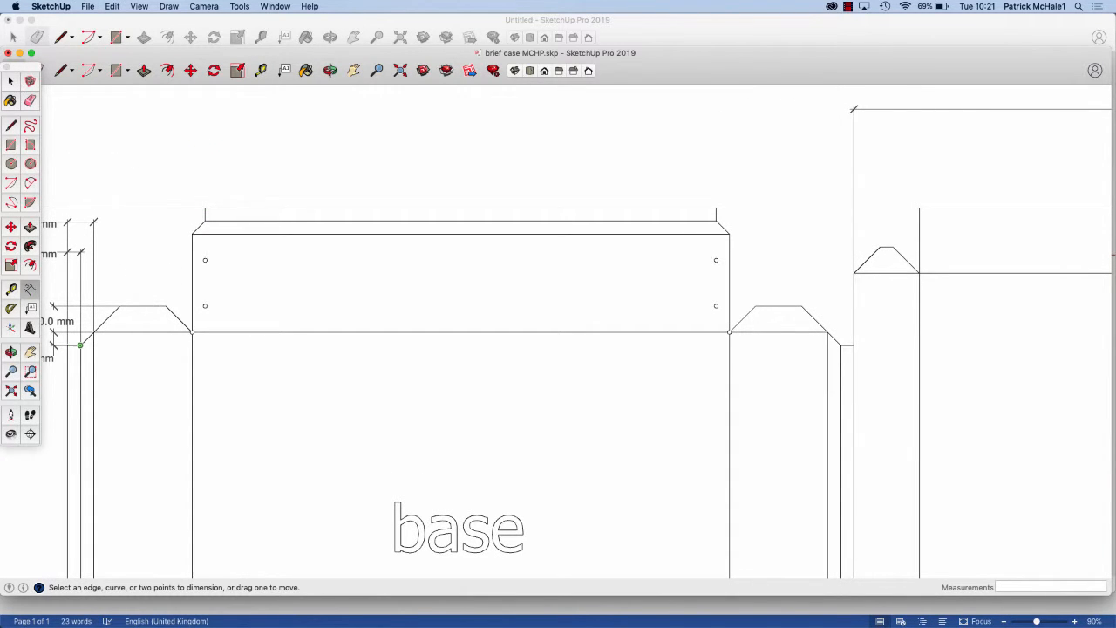
- Dimension the horizontal distance from the base's outer left corner to the left fold line, placing it above the upper flap
{"action": "left_click", "coordinate": [67, 346]}
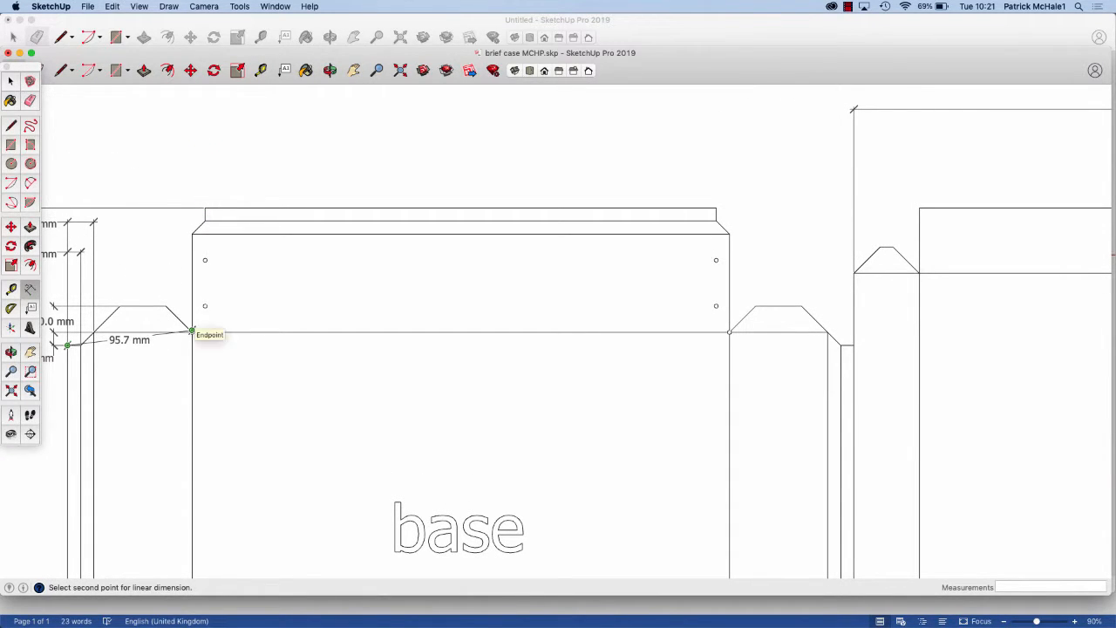
{"action": "scroll", "coordinate": [192, 332], "scroll_direction": "up", "scroll_amount": 8}
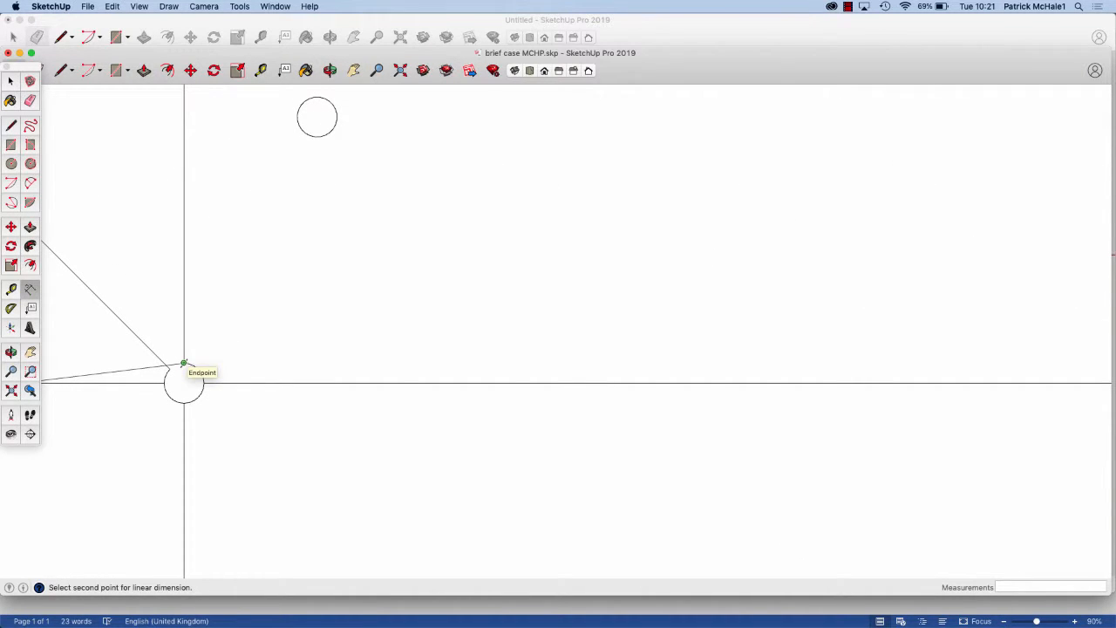
{"action": "left_click", "coordinate": [183, 363]}
{"action": "scroll", "coordinate": [182, 317], "scroll_direction": "down", "scroll_amount": 8}
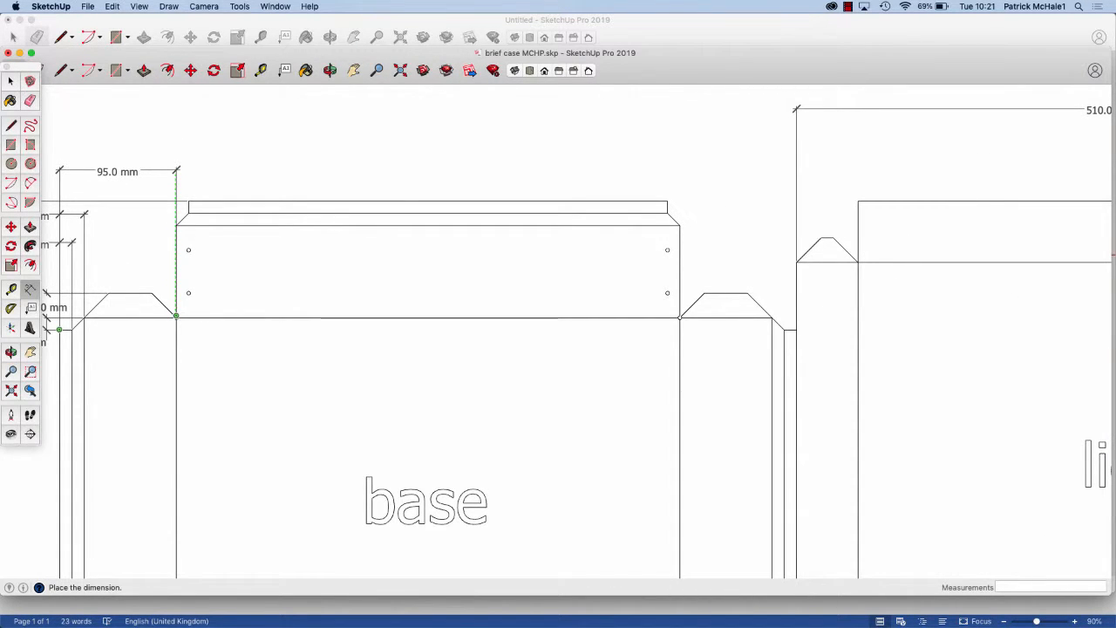
{"action": "left_click", "coordinate": [176, 170]}
- Dimension the base's overall width between its outer side edges, placing the dimension above the base in line with the lid's 510.0 mm dimension
{"action": "scroll", "coordinate": [174, 167], "scroll_direction": "down", "scroll_amount": 5}
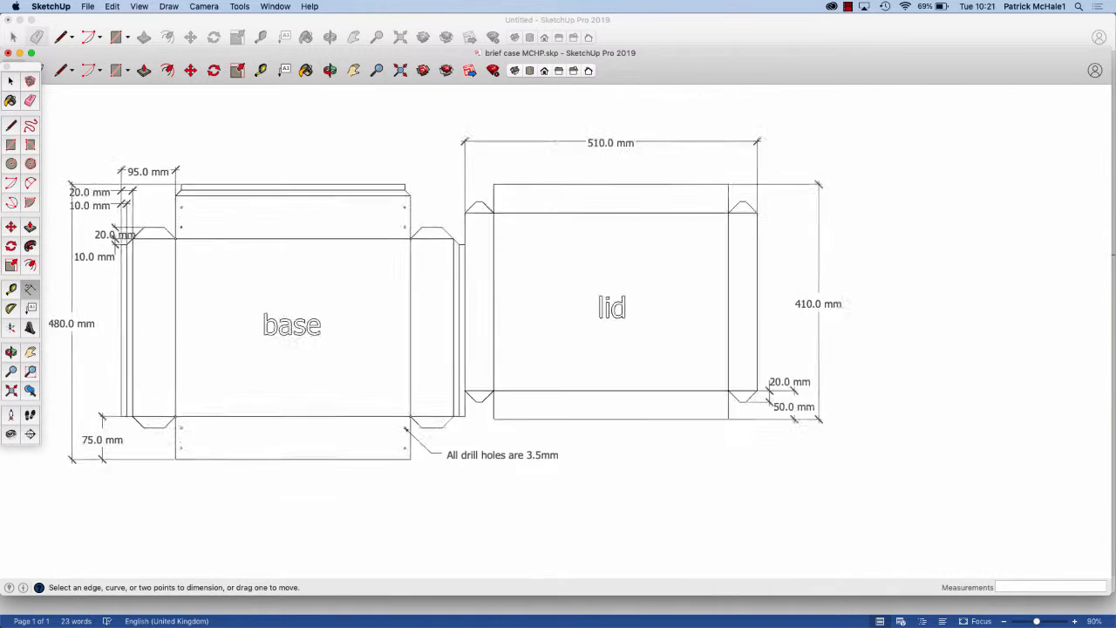
{"action": "scroll", "coordinate": [140, 210], "scroll_direction": "up", "scroll_amount": 4}
{"action": "scroll", "coordinate": [137, 211], "scroll_direction": "up", "scroll_amount": 2}
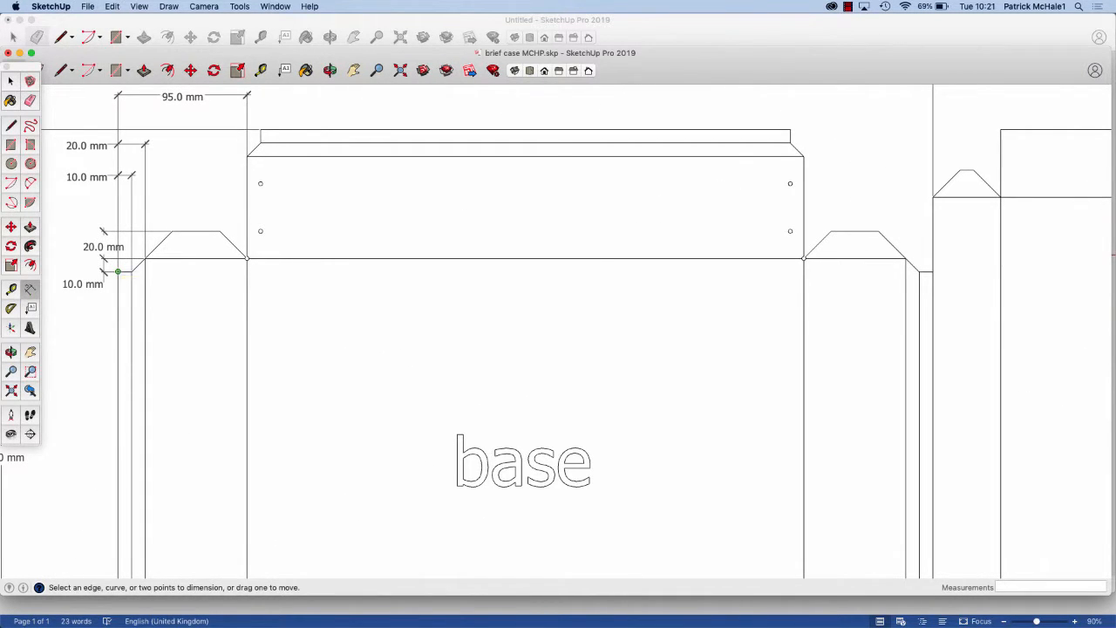
{"action": "left_click", "coordinate": [118, 272]}
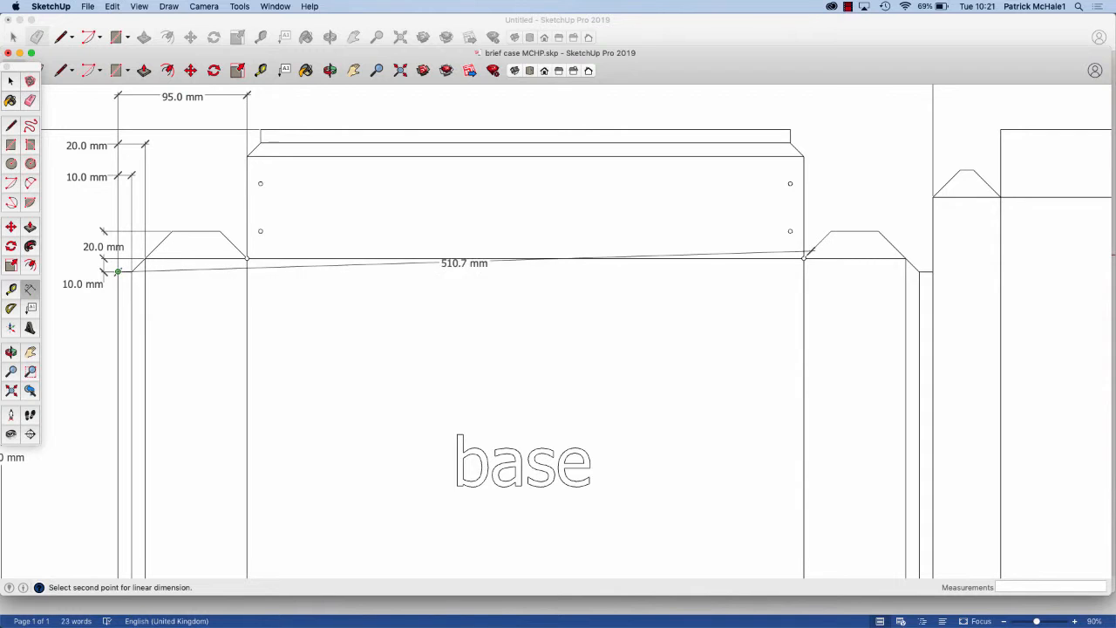
{"action": "left_click", "coordinate": [934, 272]}
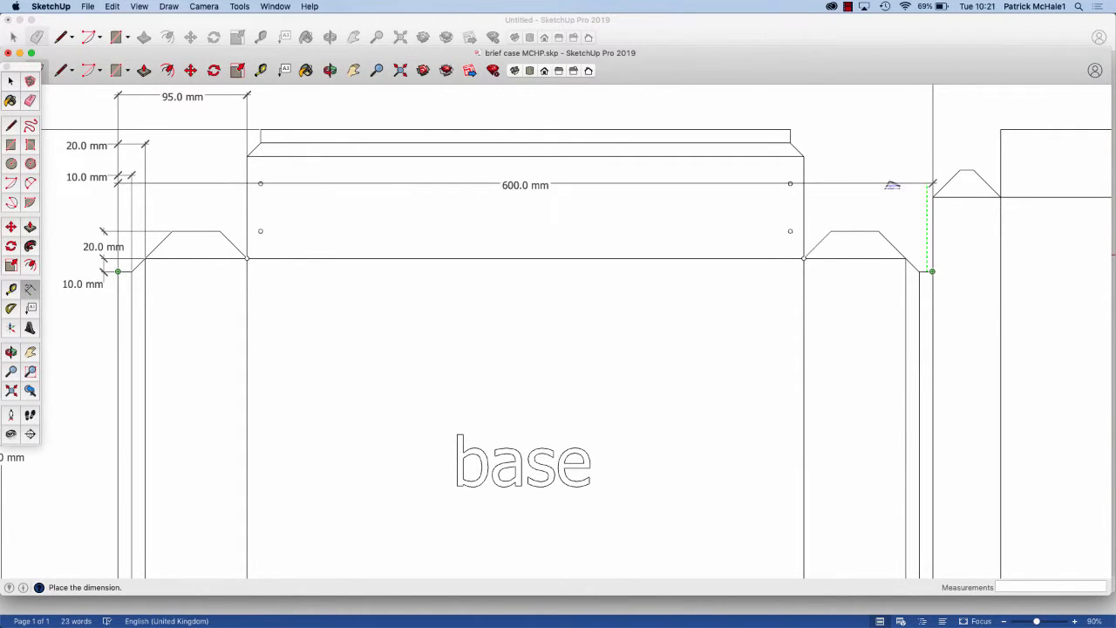
{"action": "scroll", "coordinate": [818, 116], "scroll_direction": "down", "scroll_amount": 5}
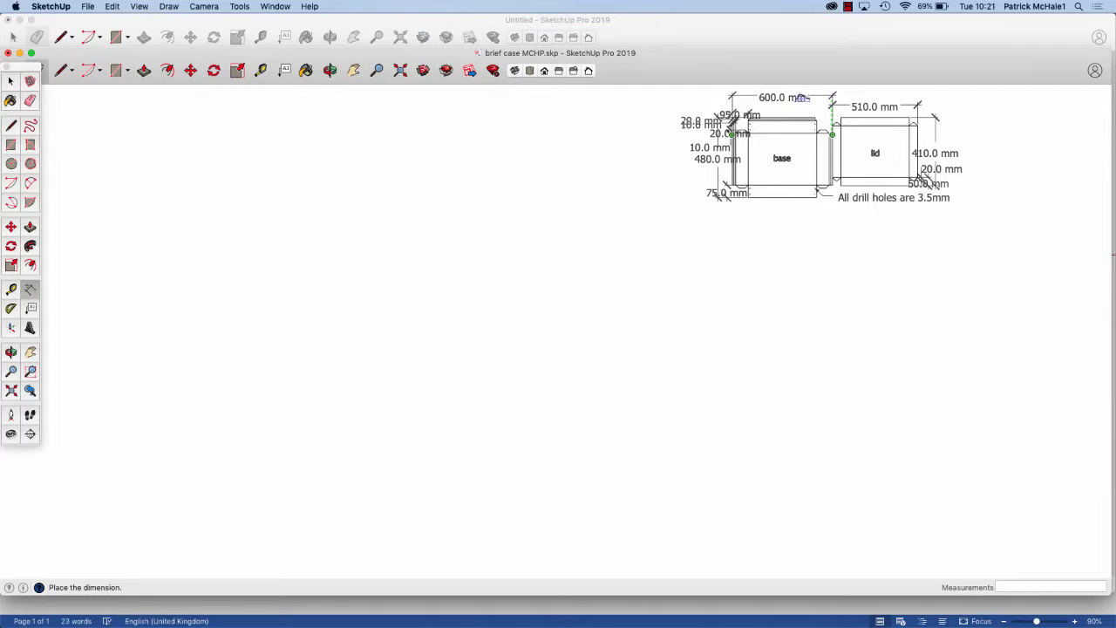
{"action": "scroll", "coordinate": [805, 102], "scroll_direction": "up", "scroll_amount": 3}
{"action": "scroll", "coordinate": [805, 103], "scroll_direction": "up", "scroll_amount": 2}
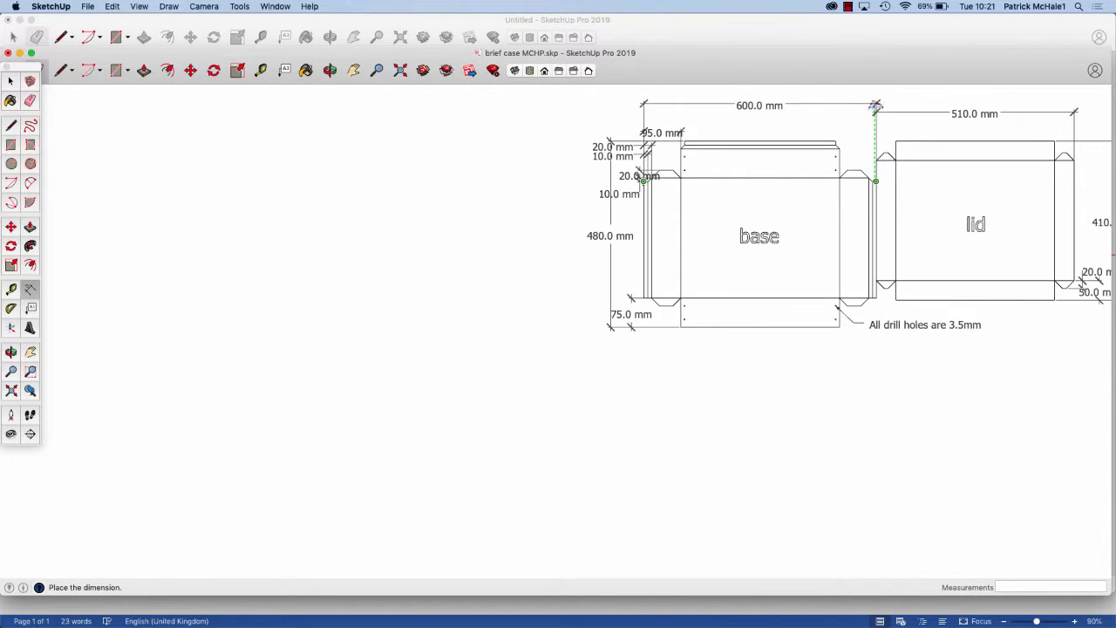
{"action": "left_click", "coordinate": [888, 115]}
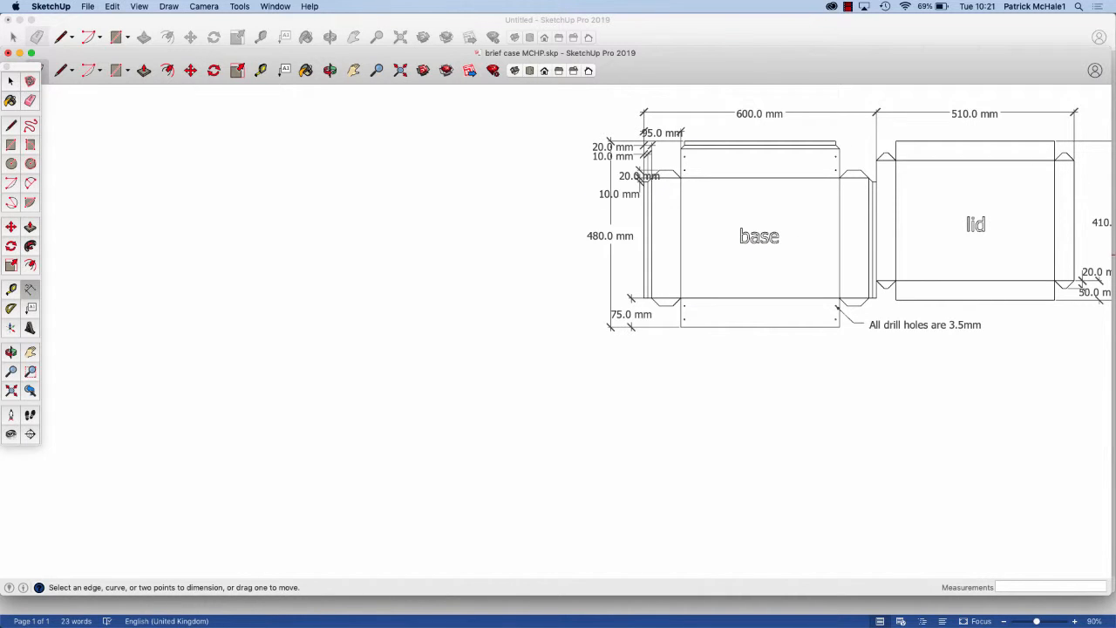
- Dimension the horizontal offset between the base's upper flap side edge and the inset end of its top lip, placing it above the flap
{"action": "left_click", "coordinate": [401, 71]}
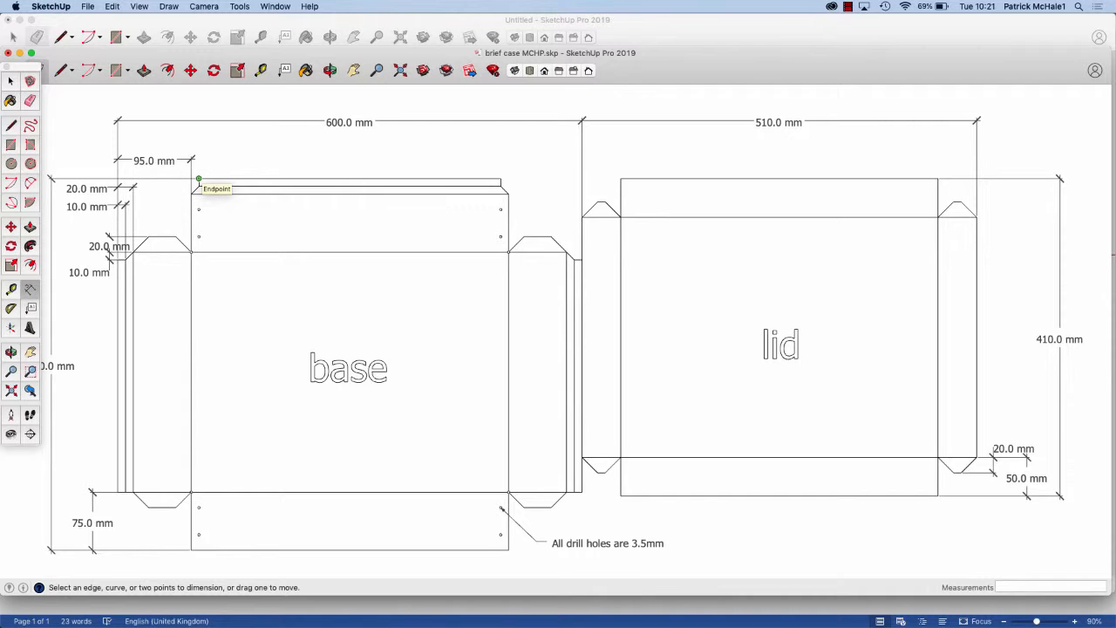
{"action": "left_click", "coordinate": [199, 180]}
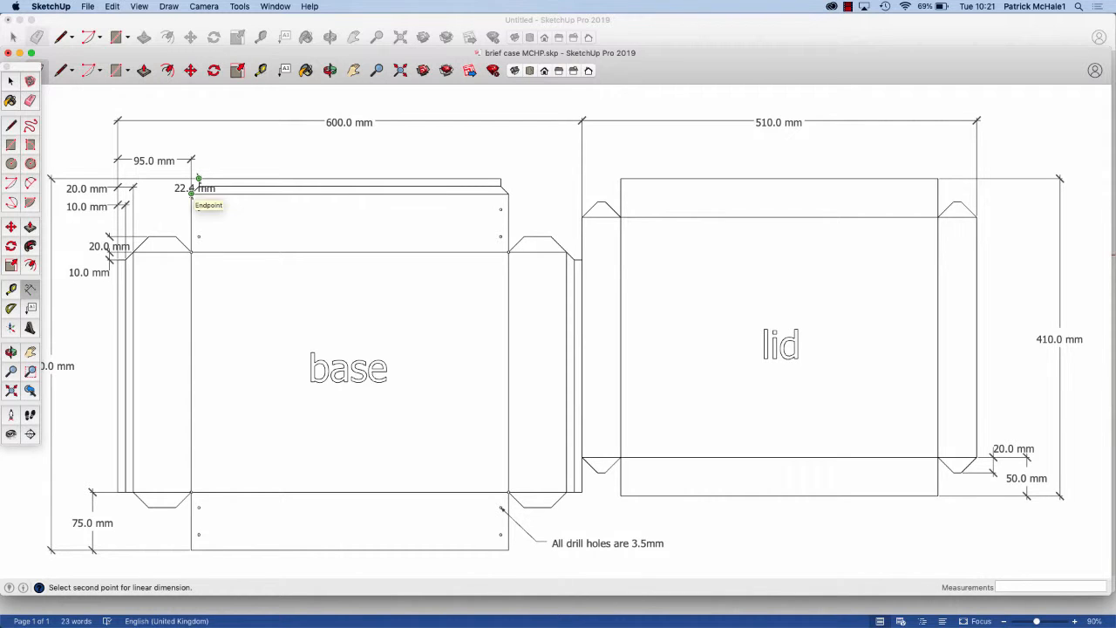
{"action": "left_click", "coordinate": [192, 193]}
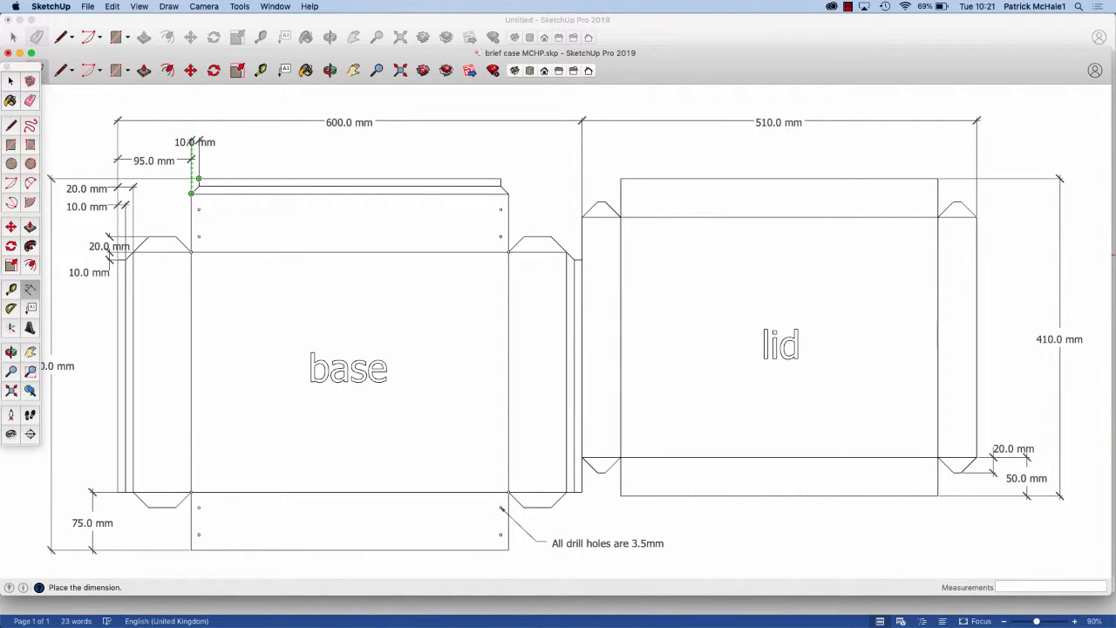
{"action": "left_click", "coordinate": [199, 140]}
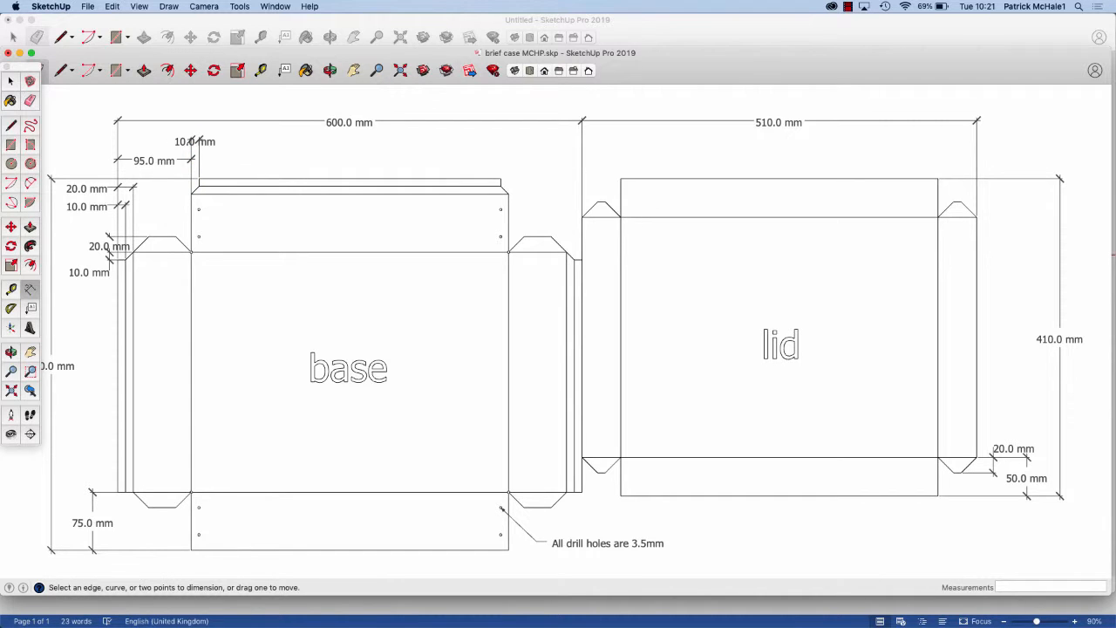
- Set the text position of the 10.0 mm dimension above the base's upper flap to Outside Start
{"action": "right_click", "coordinate": [199, 141]}
{"action": "mouse_move", "coordinate": [235, 200]}
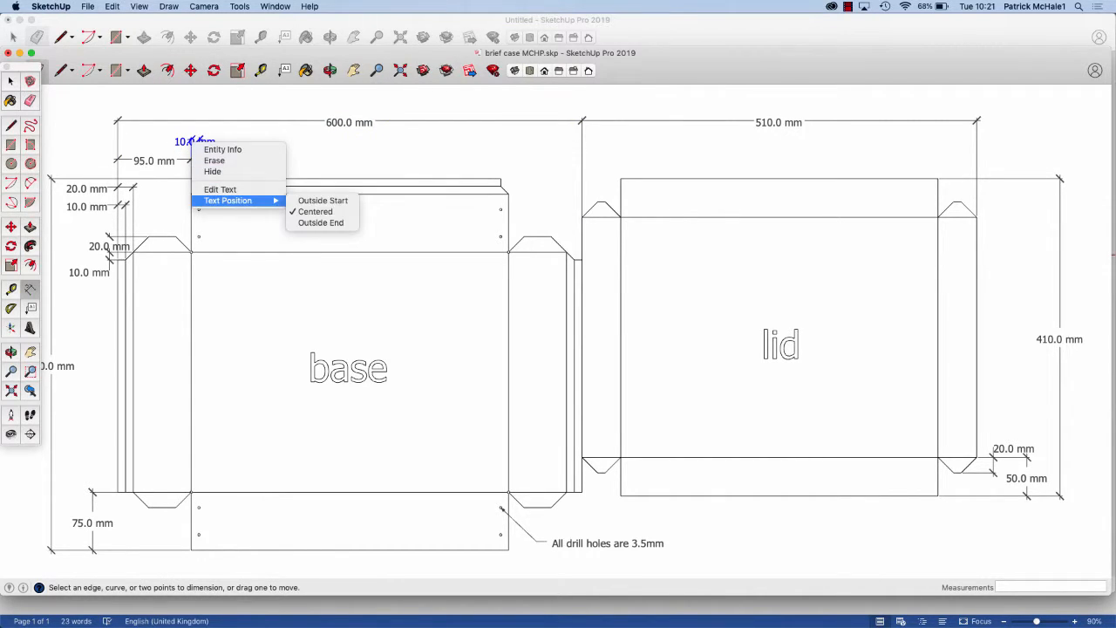
{"action": "left_click", "coordinate": [322, 201]}
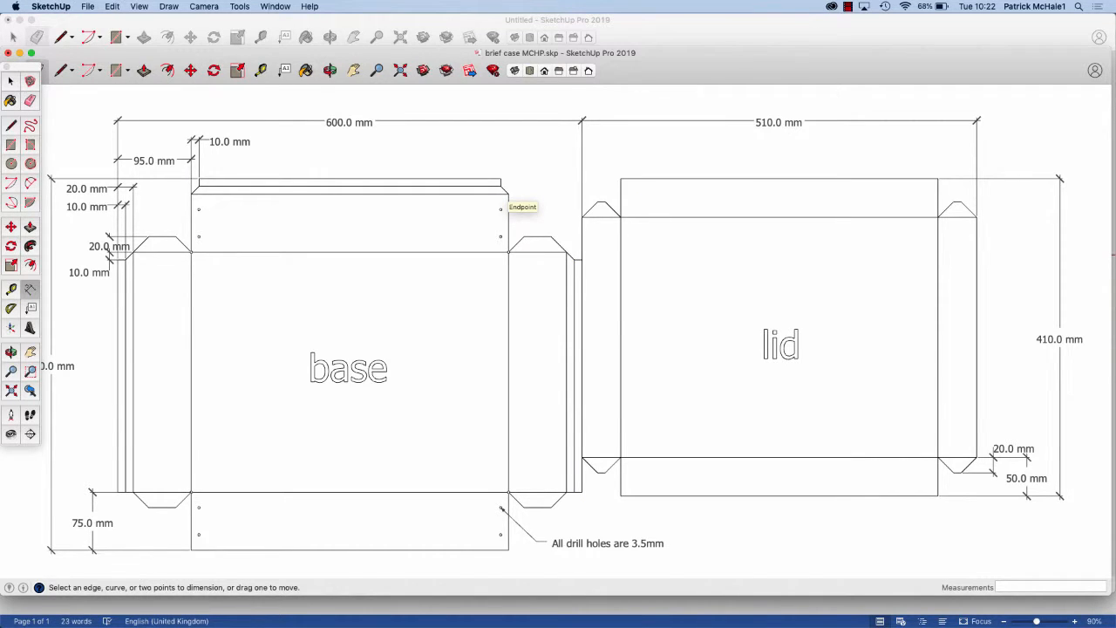
{"action": "key", "text": "m"}
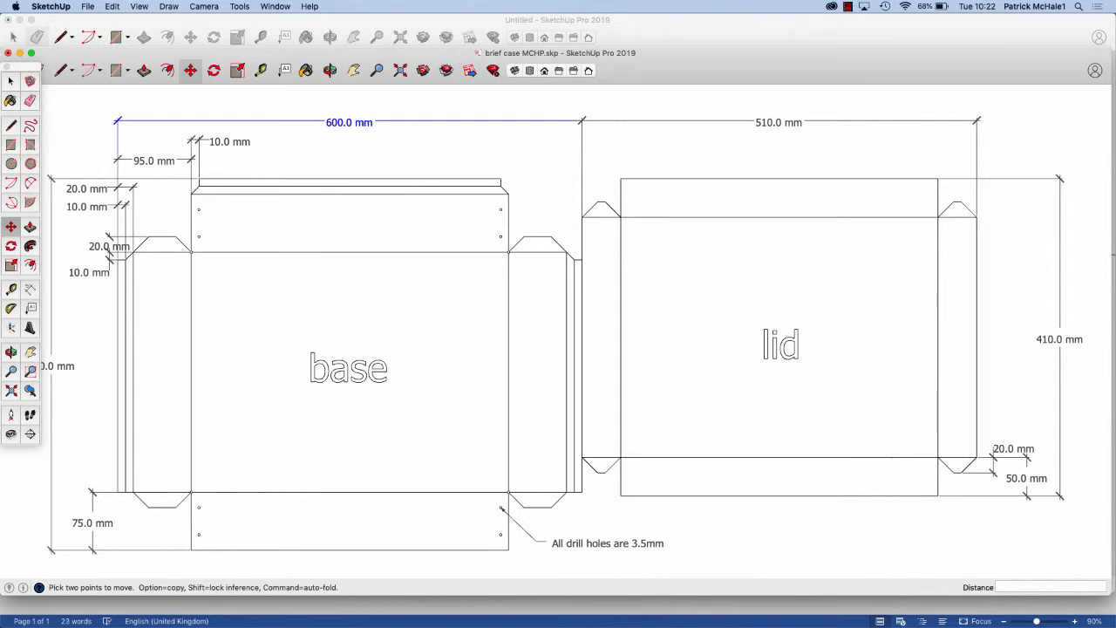
{"action": "left_click", "coordinate": [349, 122]}
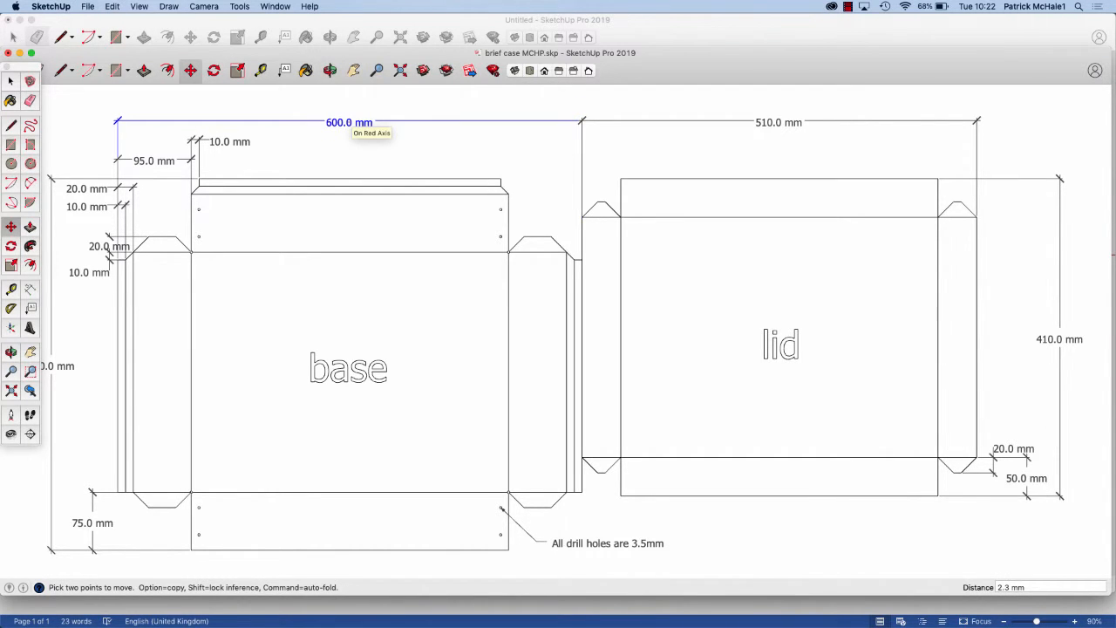
{"action": "left_click", "coordinate": [349, 122]}
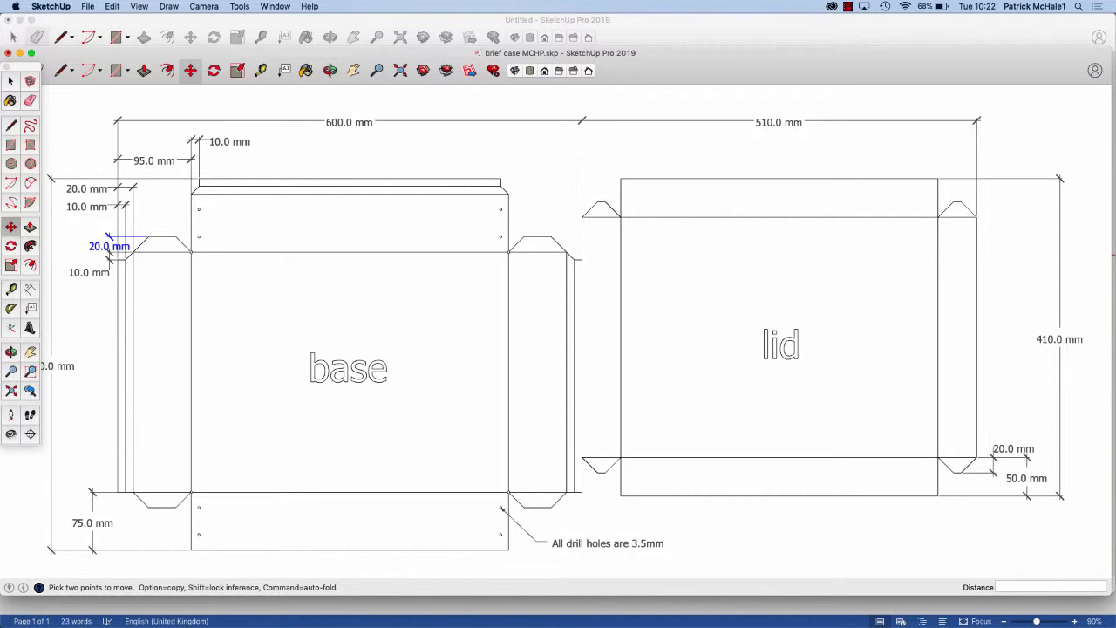
- Set the text position of the 20.0 mm vertical dimension at the base's upper-left tab to Outside Start
{"action": "right_click", "coordinate": [108, 237]}
{"action": "mouse_move", "coordinate": [140, 300]}
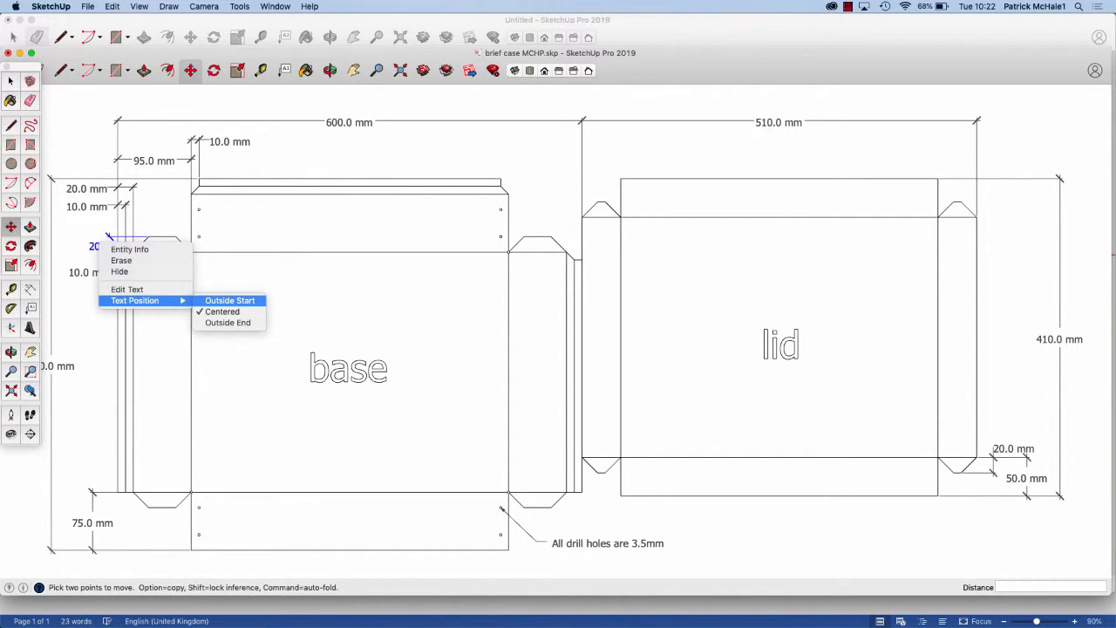
{"action": "left_click", "coordinate": [230, 300]}
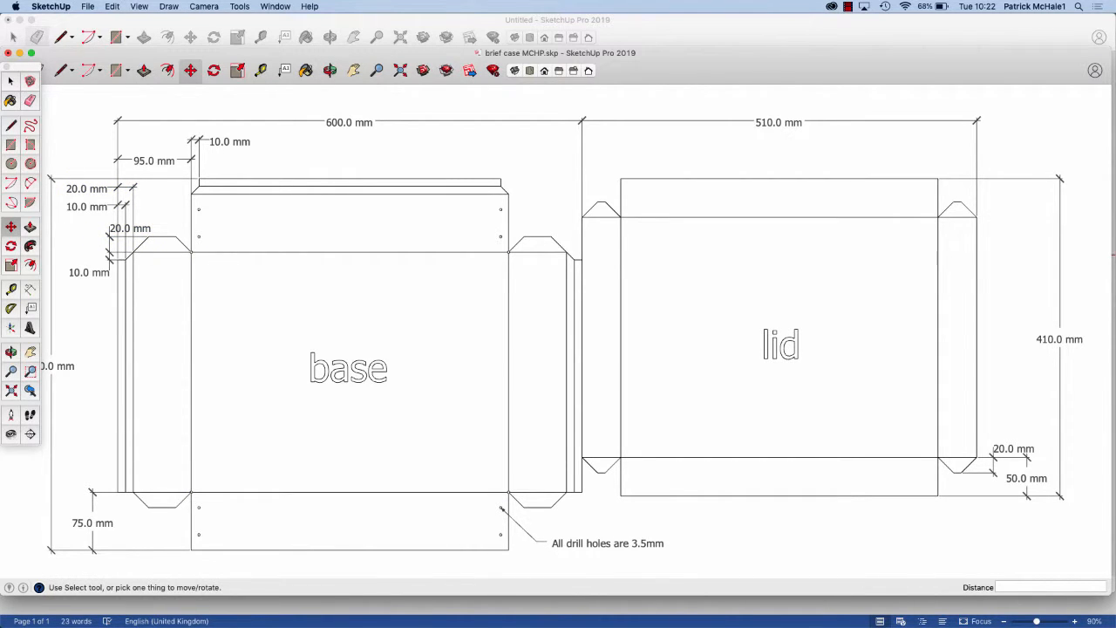
- Move the 20.0 mm vertical tab dimension farther out from the base's left side, clear of the neighbouring 10.0 mm dimension
{"action": "key", "text": "space"}
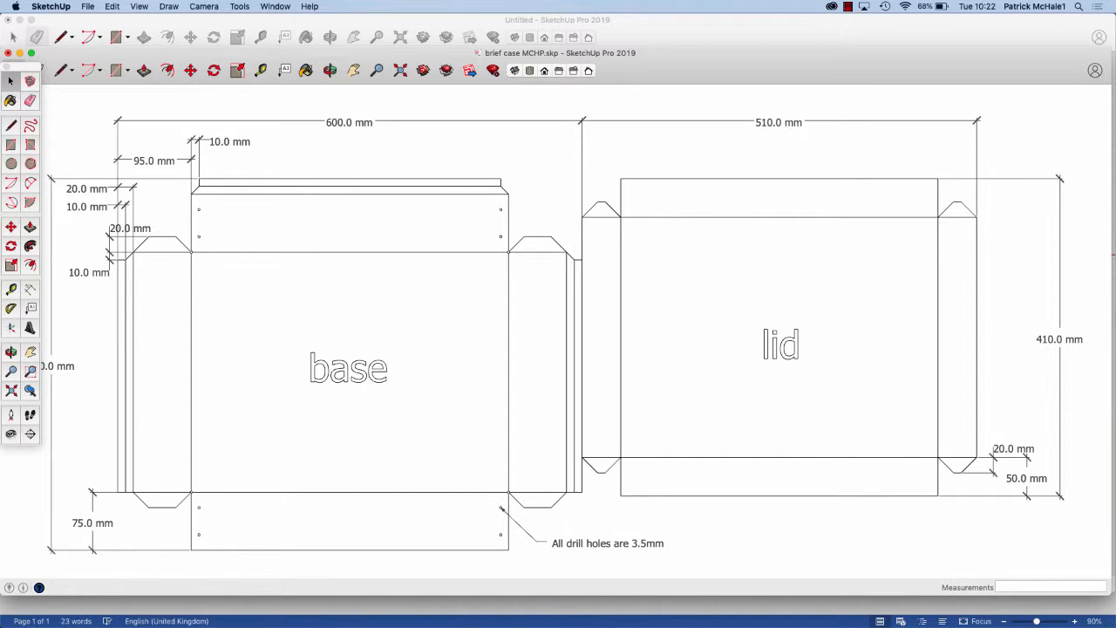
{"action": "key", "text": "m"}
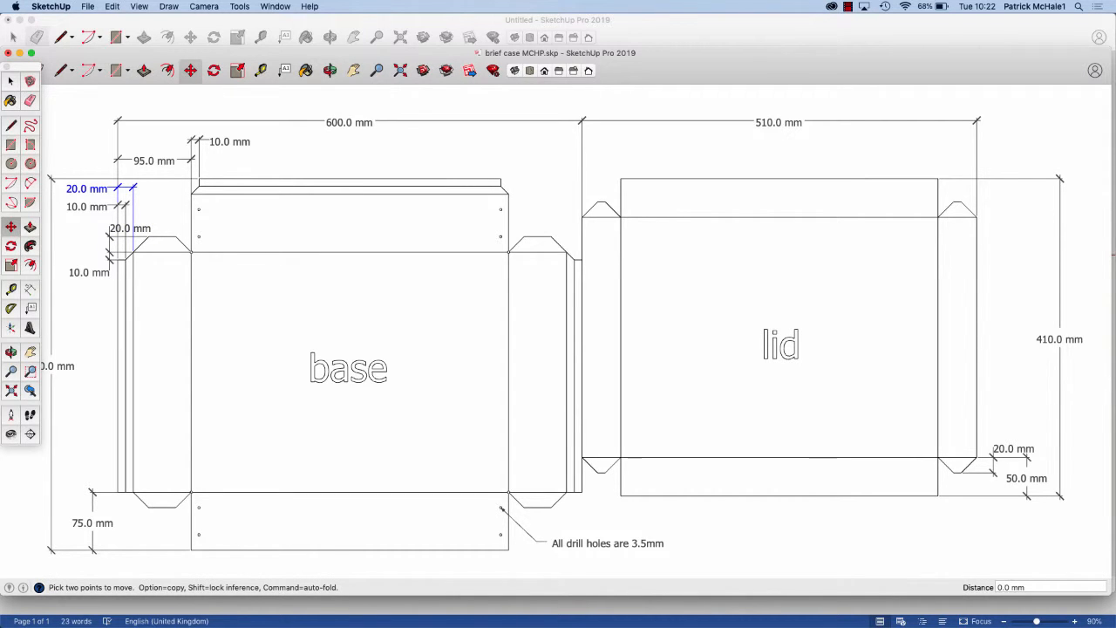
{"action": "scroll", "coordinate": [118, 226], "scroll_direction": "up", "scroll_amount": 5}
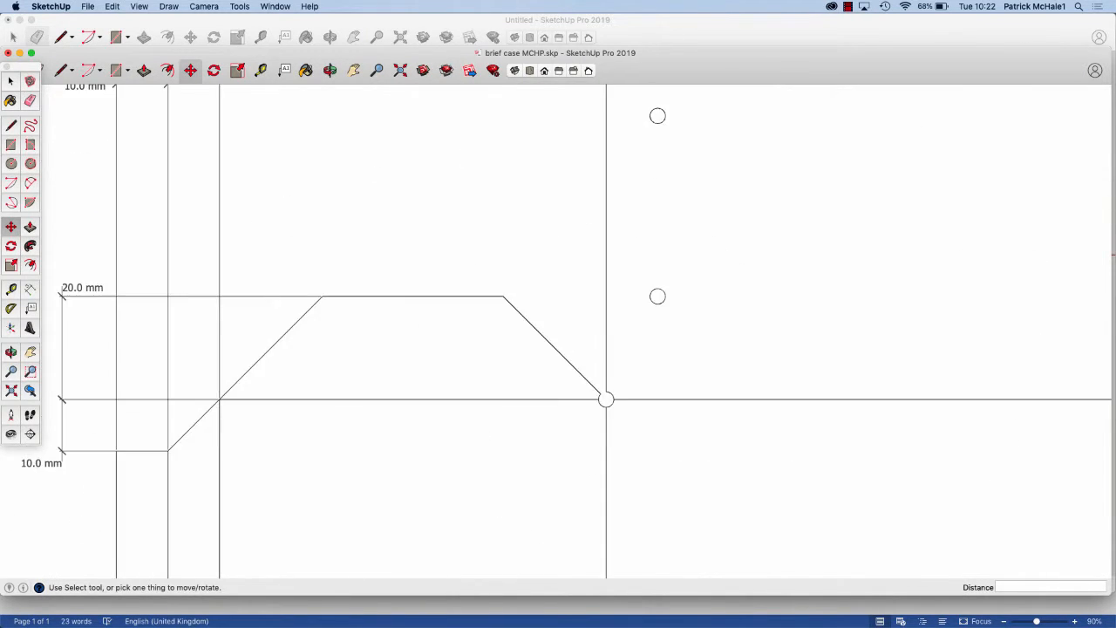
{"action": "scroll", "coordinate": [75, 285], "scroll_direction": "down", "scroll_amount": 5}
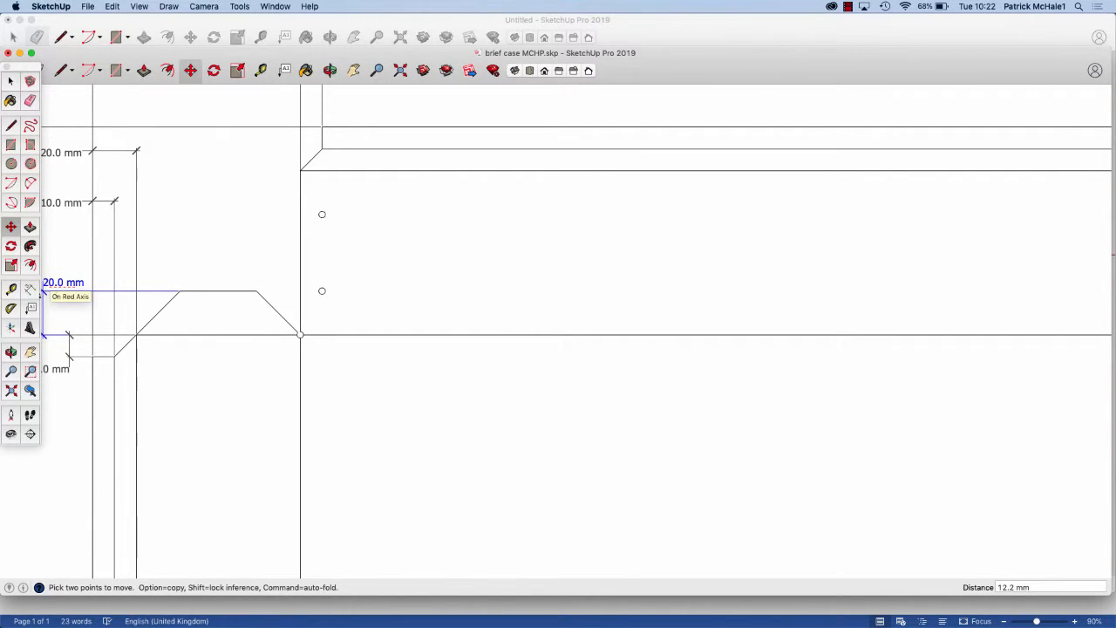
{"action": "scroll", "coordinate": [51, 295], "scroll_direction": "down", "scroll_amount": 5}
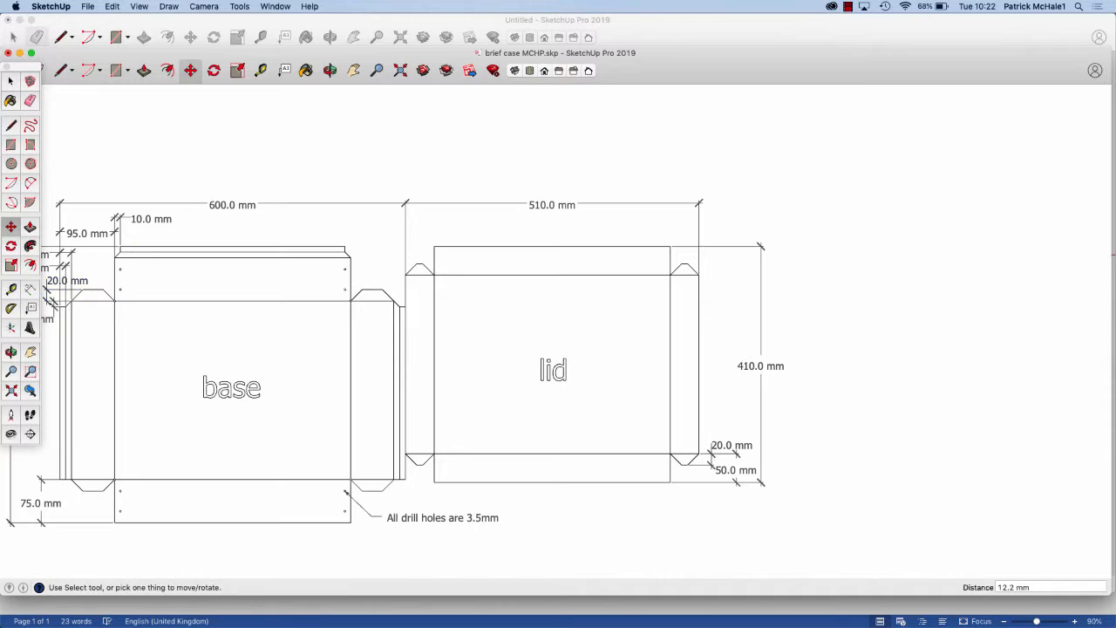
{"action": "key", "text": "shift+z"}
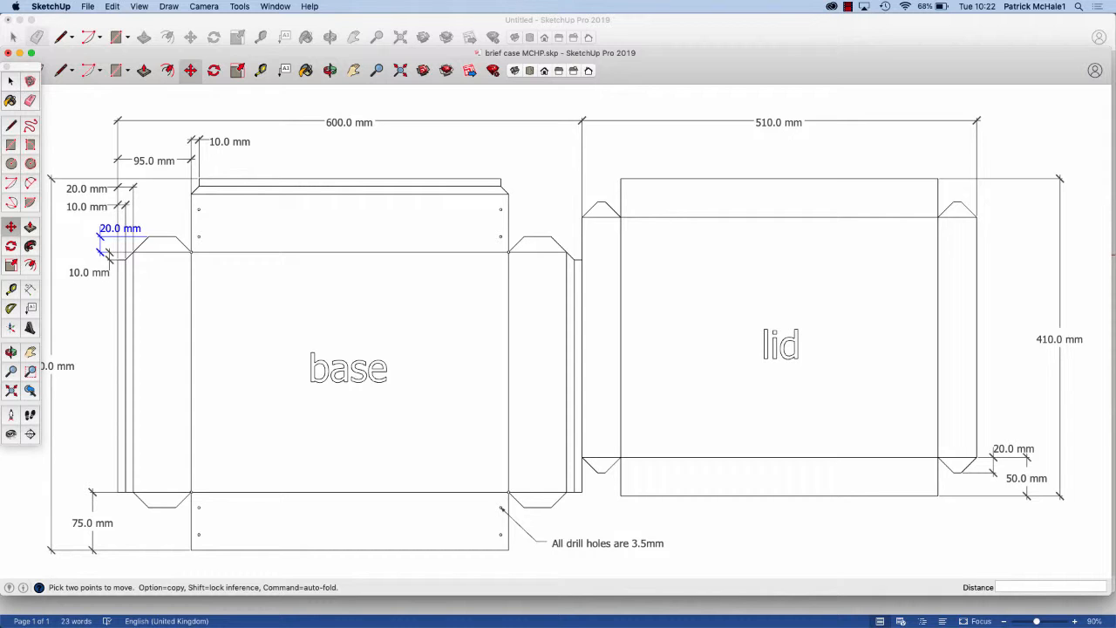
{"action": "left_click", "coordinate": [103, 251]}
{"action": "left_click", "coordinate": [77, 241]}
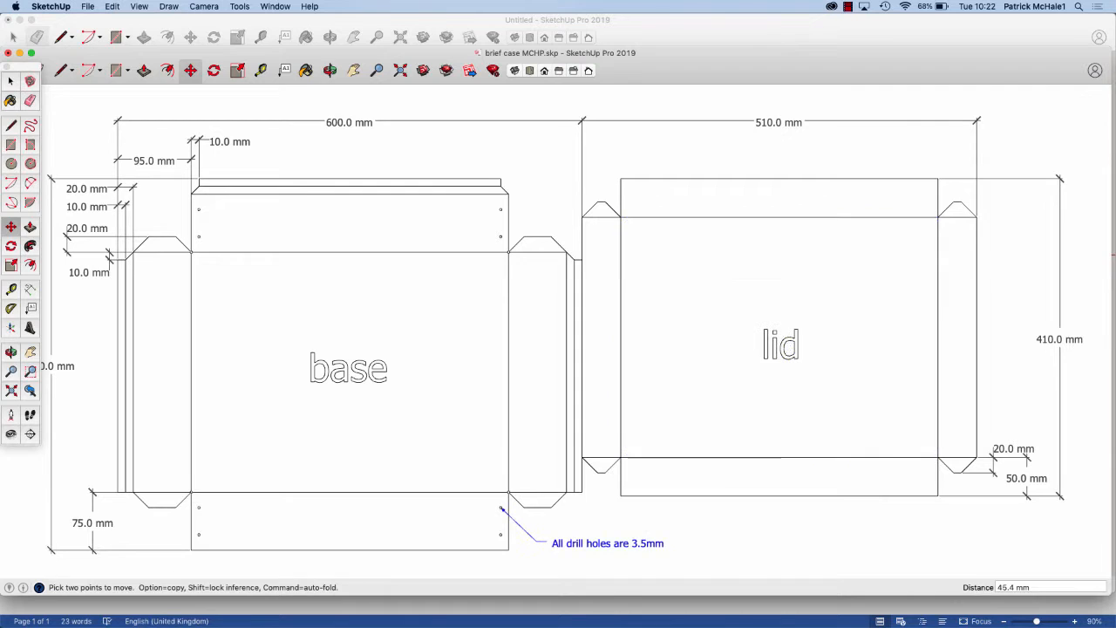
{"action": "left_click", "coordinate": [31, 308]}
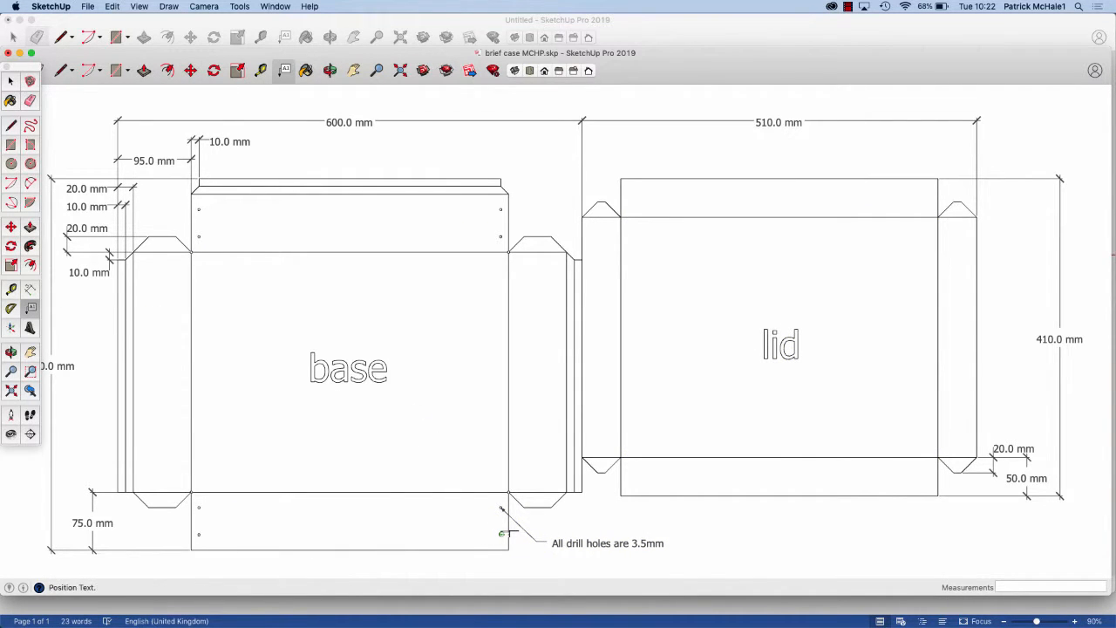
{"action": "left_click", "coordinate": [503, 534]}
{"action": "left_click", "coordinate": [591, 518]}
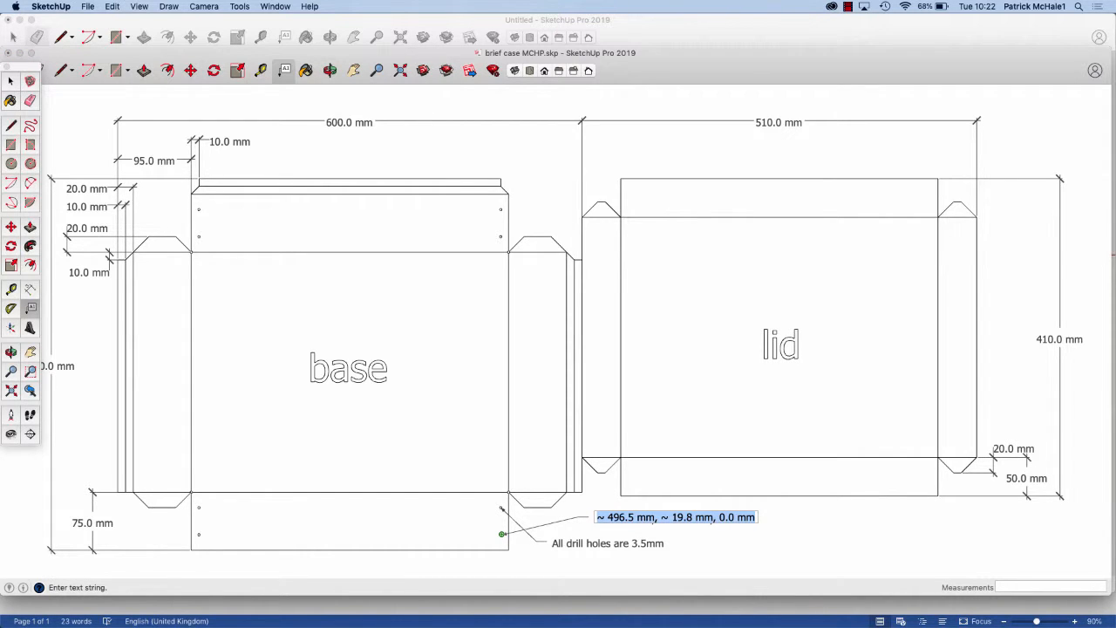
{"action": "key", "text": "Escape"}
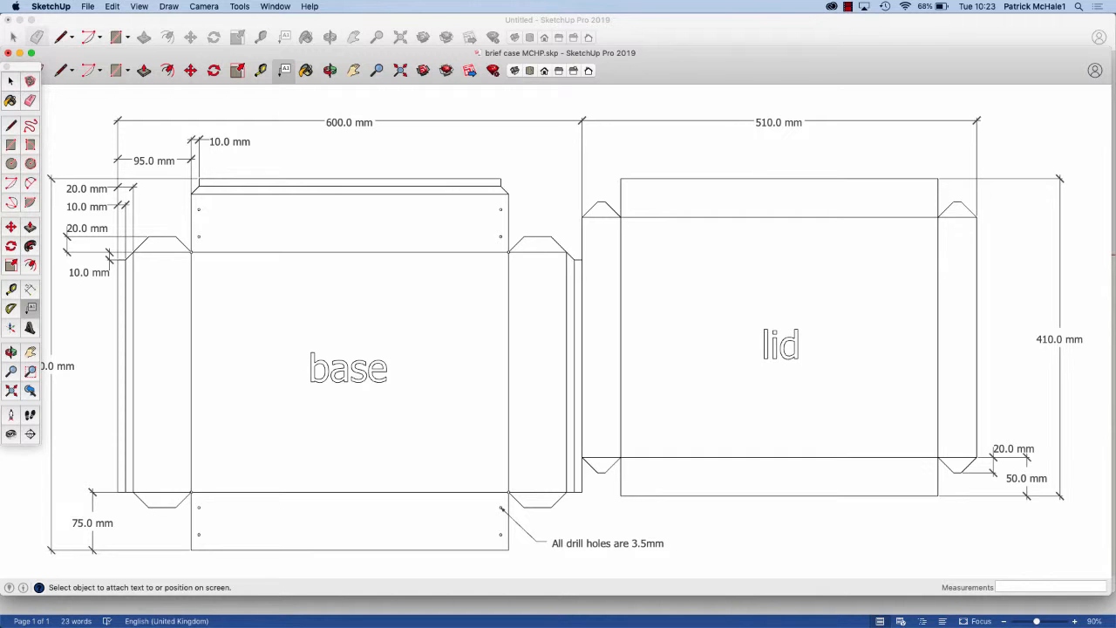
- Export the view as the JPEG image brief case MCHP.jpg to the Desktop, replacing the existing file, and switch to the Word working drawing
{"action": "left_click", "coordinate": [88, 6]}
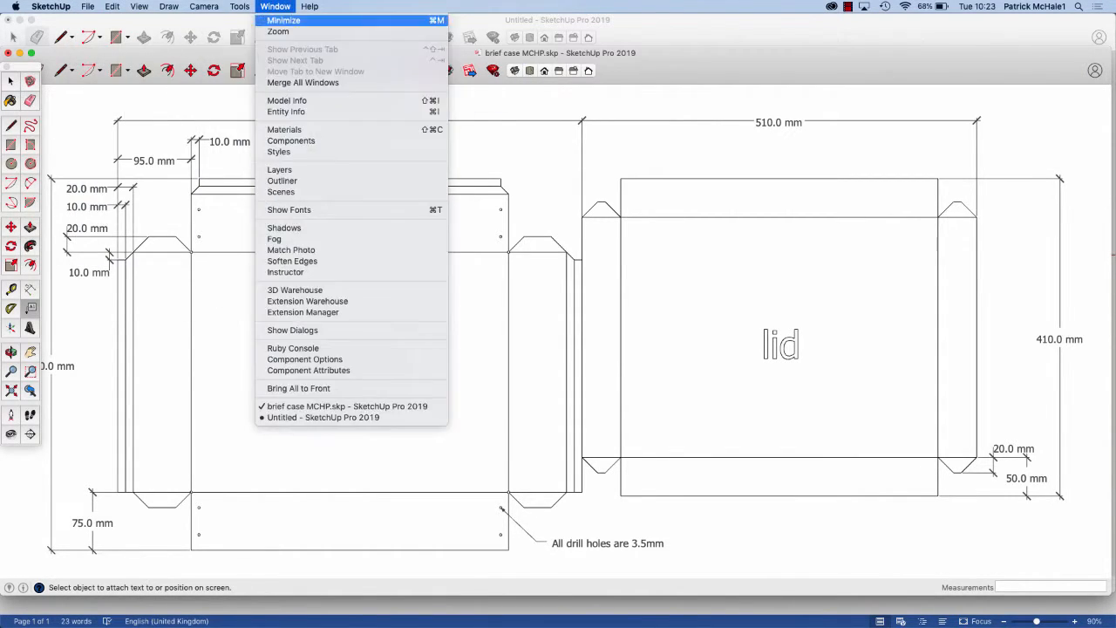
{"action": "left_click", "coordinate": [275, 6]}
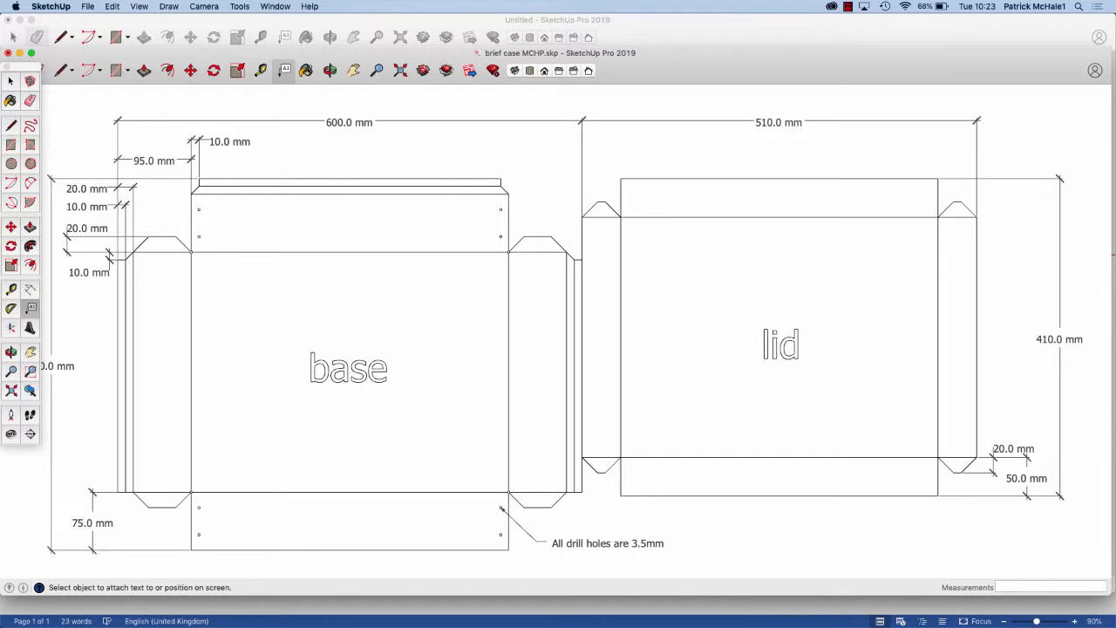
{"action": "left_click", "coordinate": [88, 6]}
{"action": "mouse_move", "coordinate": [103, 185]}
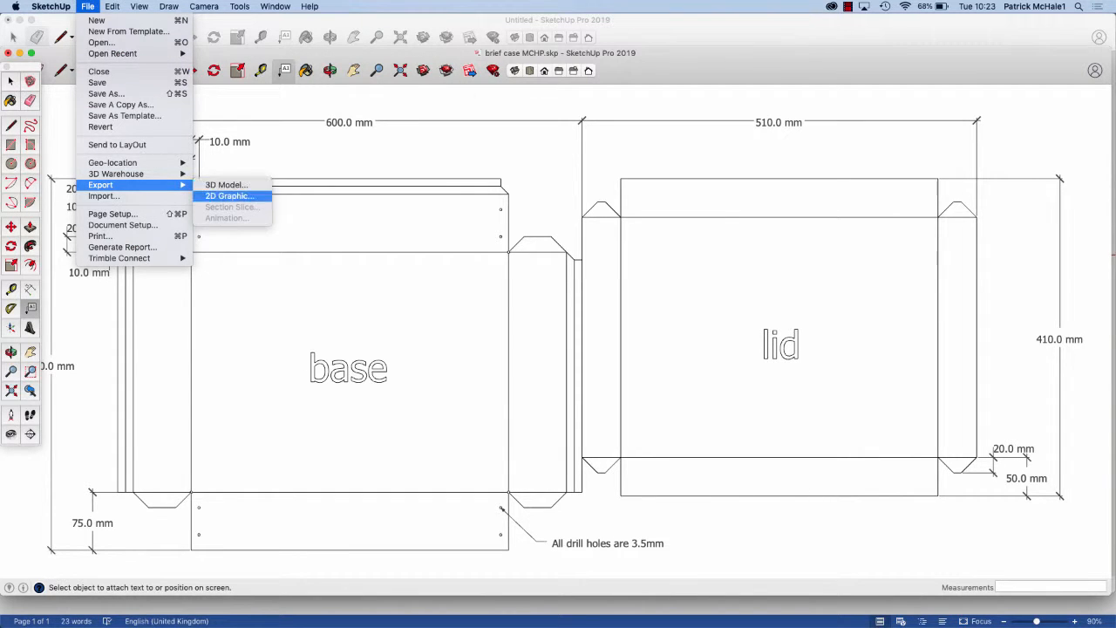
{"action": "left_click", "coordinate": [228, 195]}
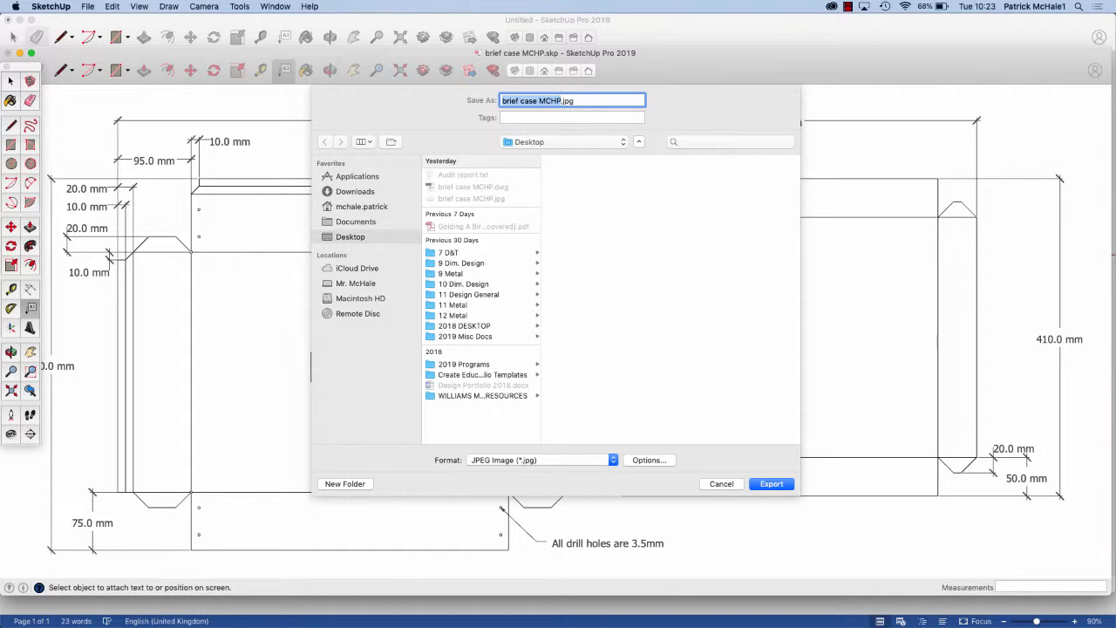
{"action": "key", "text": "Return"}
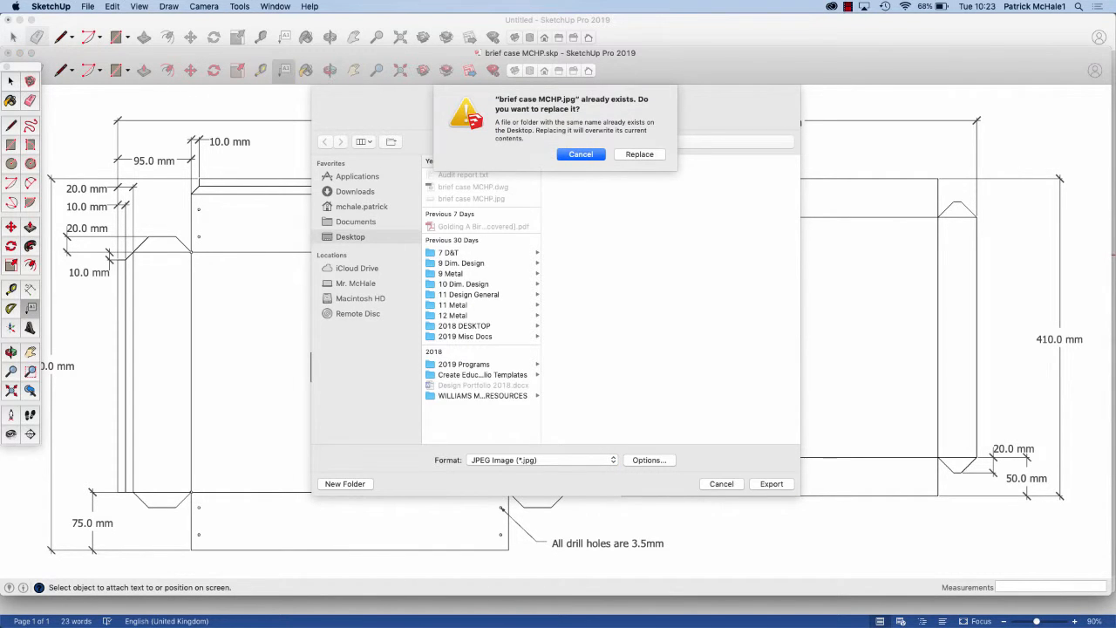
{"action": "left_click", "coordinate": [639, 154]}
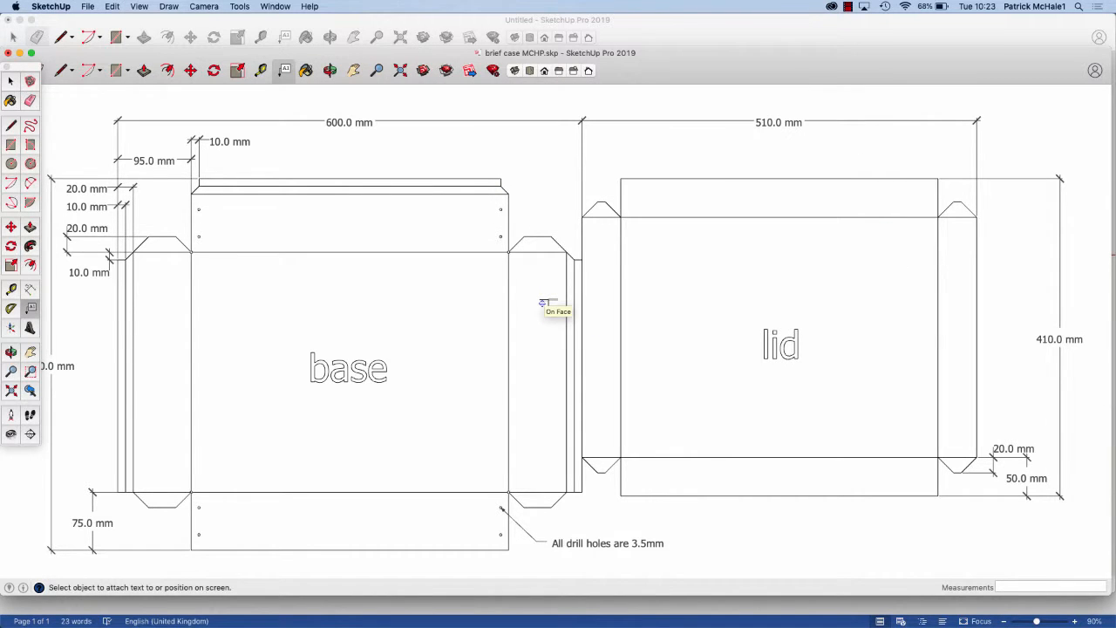
{"action": "key", "text": "super+Tab"}
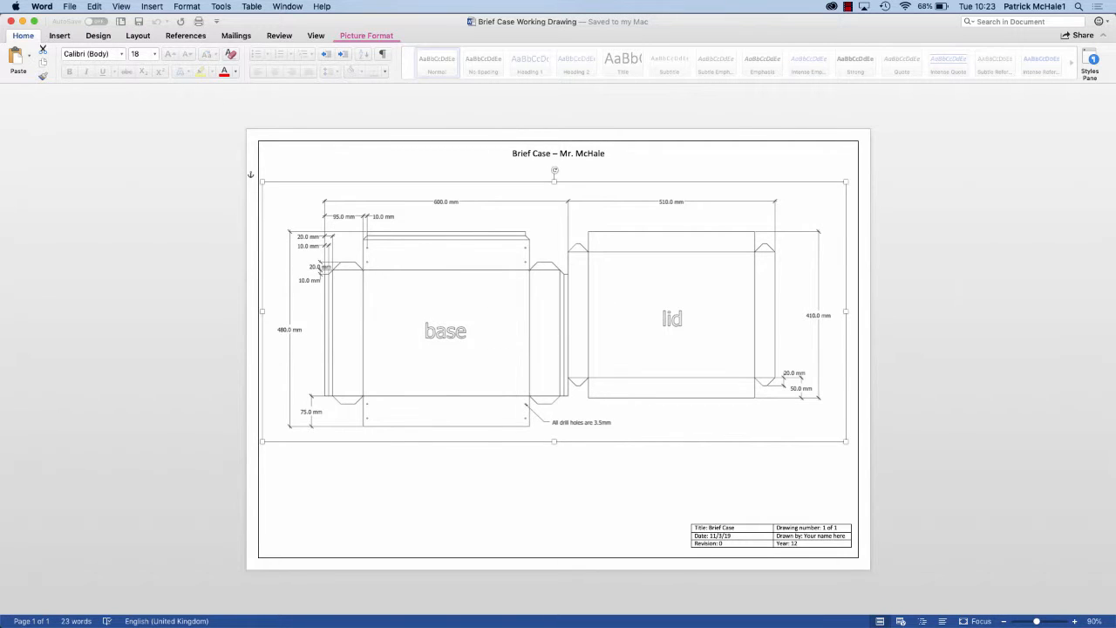
- Create a new blank Word document and set its page to A3 size in landscape orientation
{"action": "left_click", "coordinate": [70, 6]}
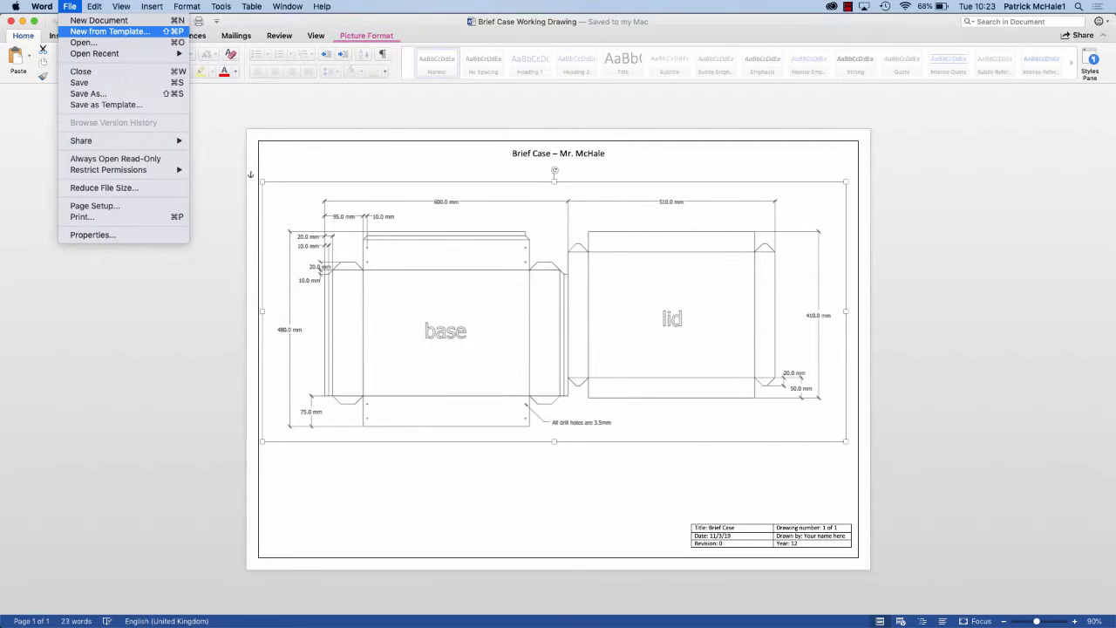
{"action": "left_click", "coordinate": [87, 20]}
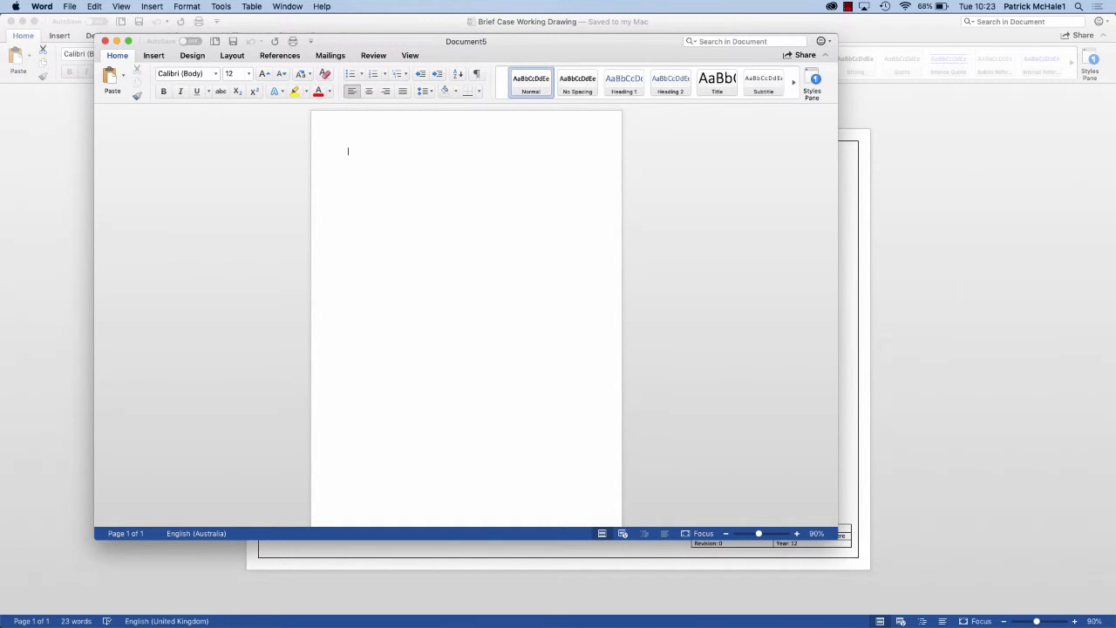
{"action": "left_click", "coordinate": [232, 55]}
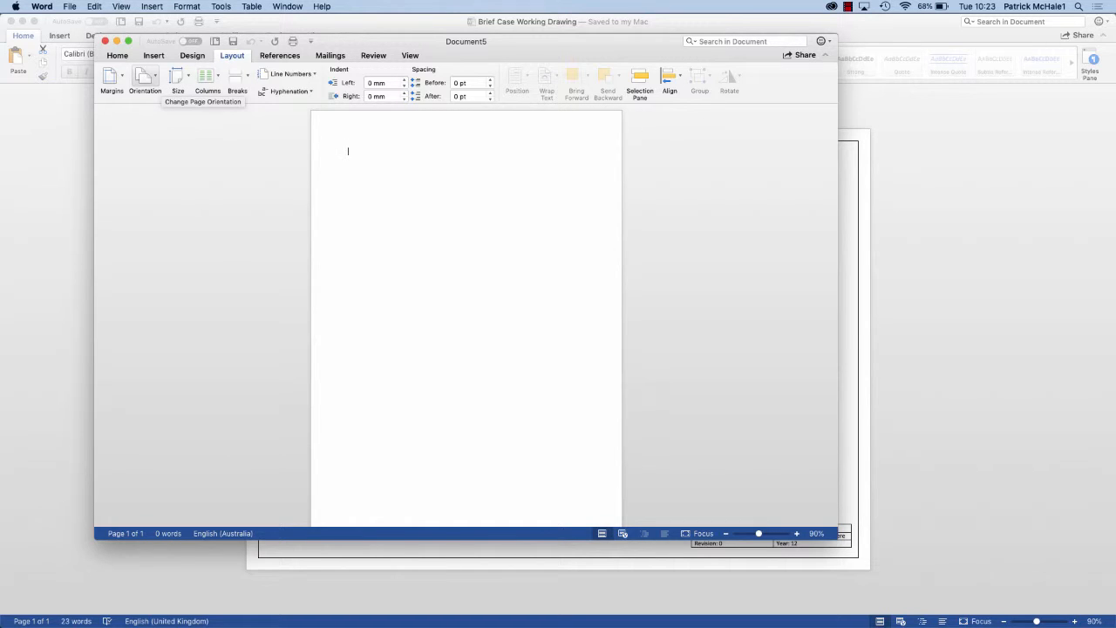
{"action": "left_click", "coordinate": [177, 77]}
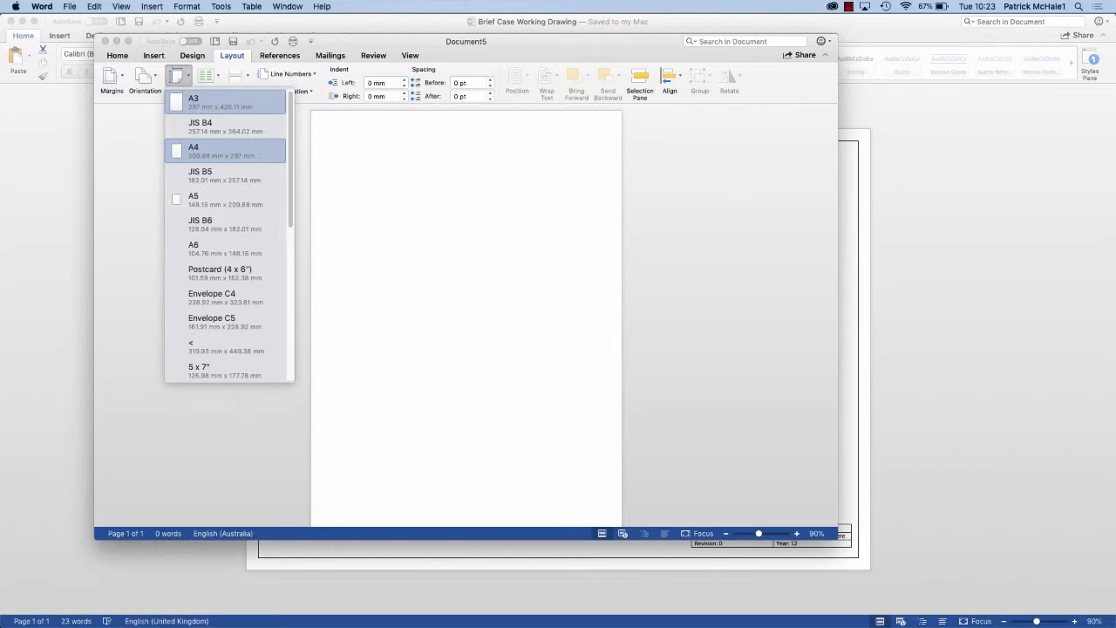
{"action": "left_click", "coordinate": [209, 102]}
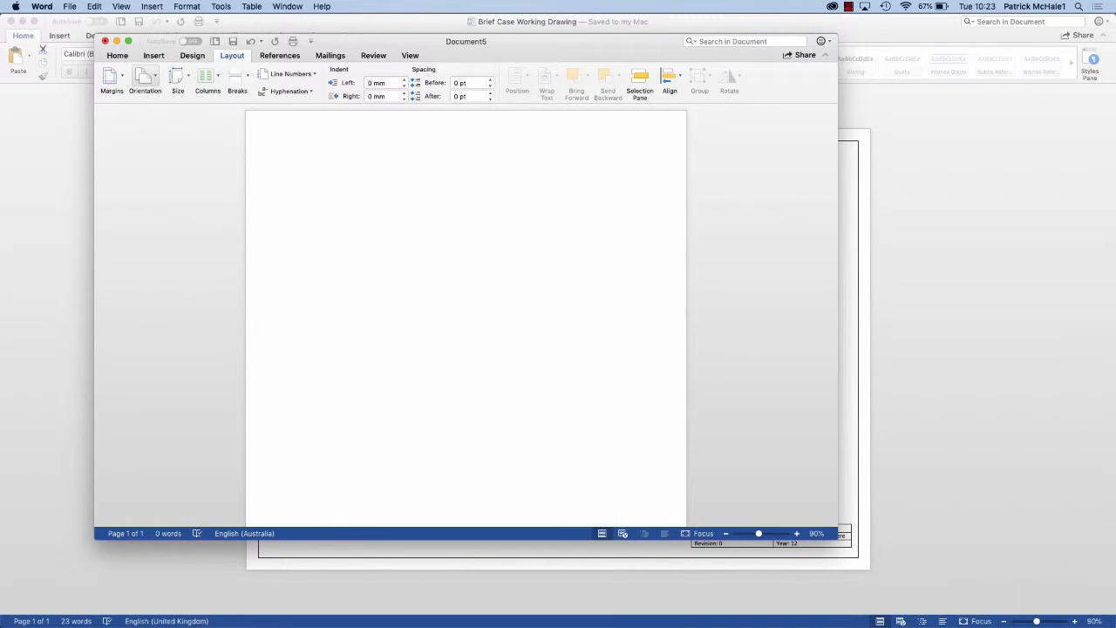
{"action": "left_click", "coordinate": [145, 76]}
{"action": "left_click", "coordinate": [166, 130]}
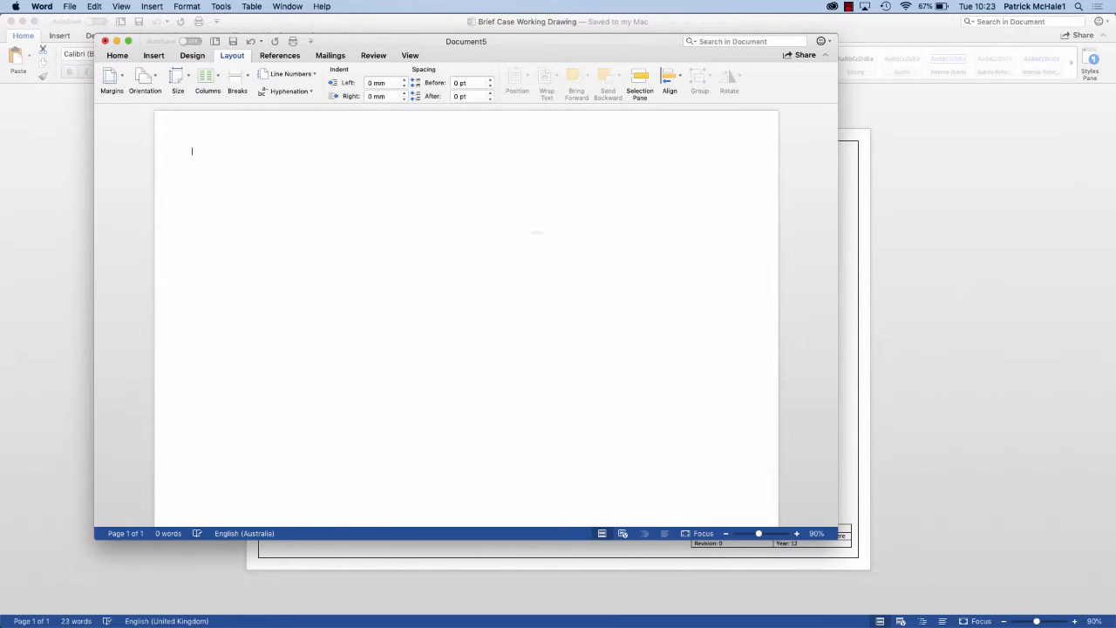
- Apply Narrow margins to the new document and add a Box page border to the whole document
{"action": "left_click", "coordinate": [111, 77]}
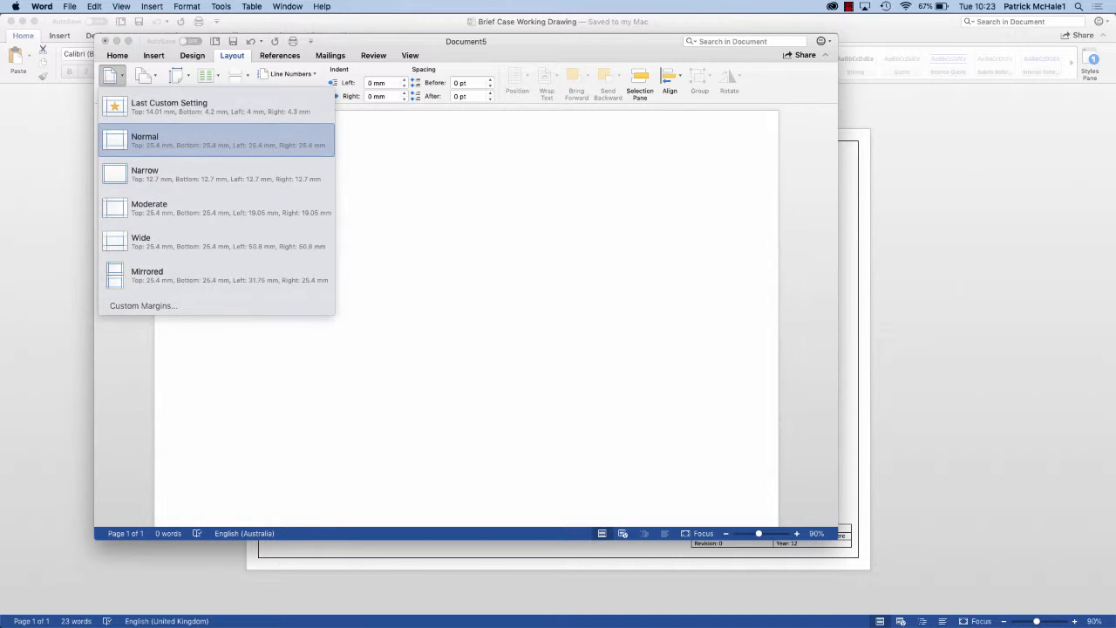
{"action": "left_click", "coordinate": [145, 172]}
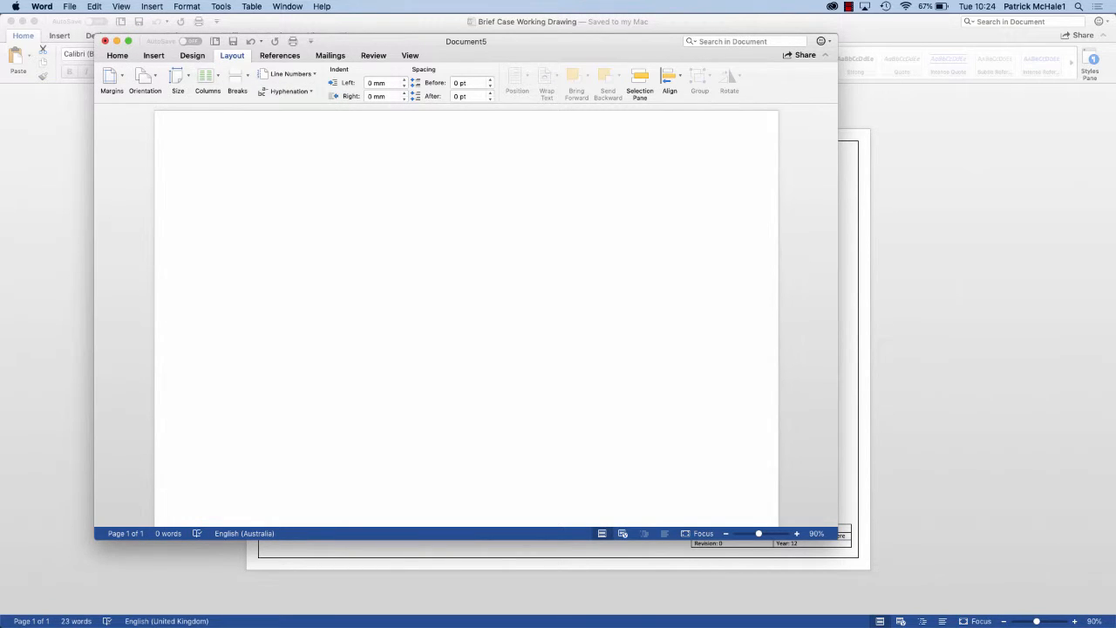
{"action": "left_click", "coordinate": [191, 56]}
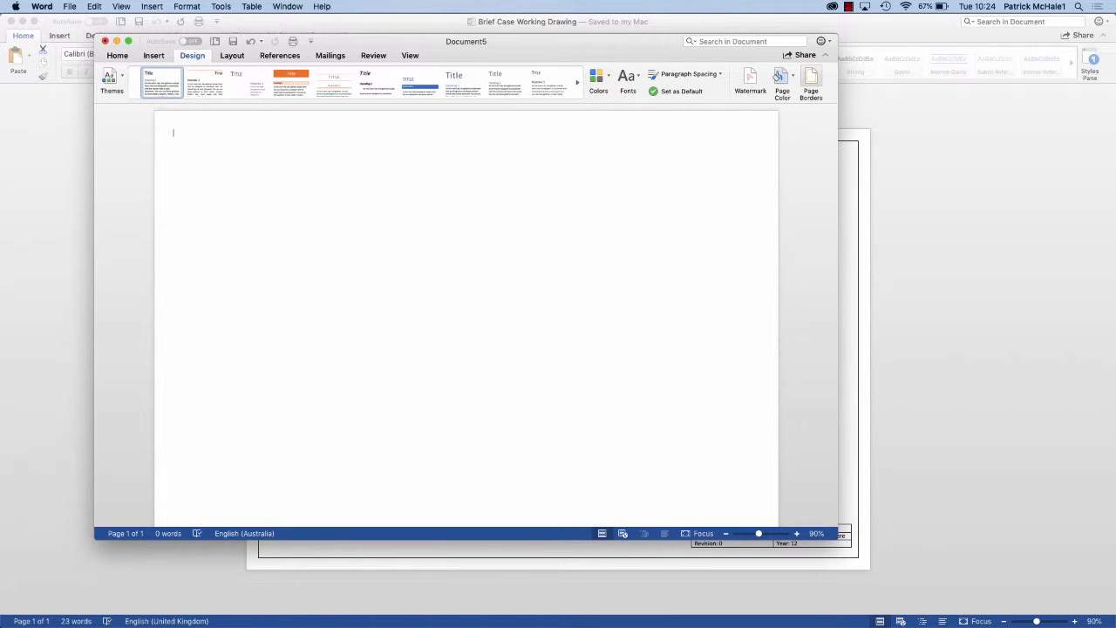
{"action": "left_click", "coordinate": [811, 83]}
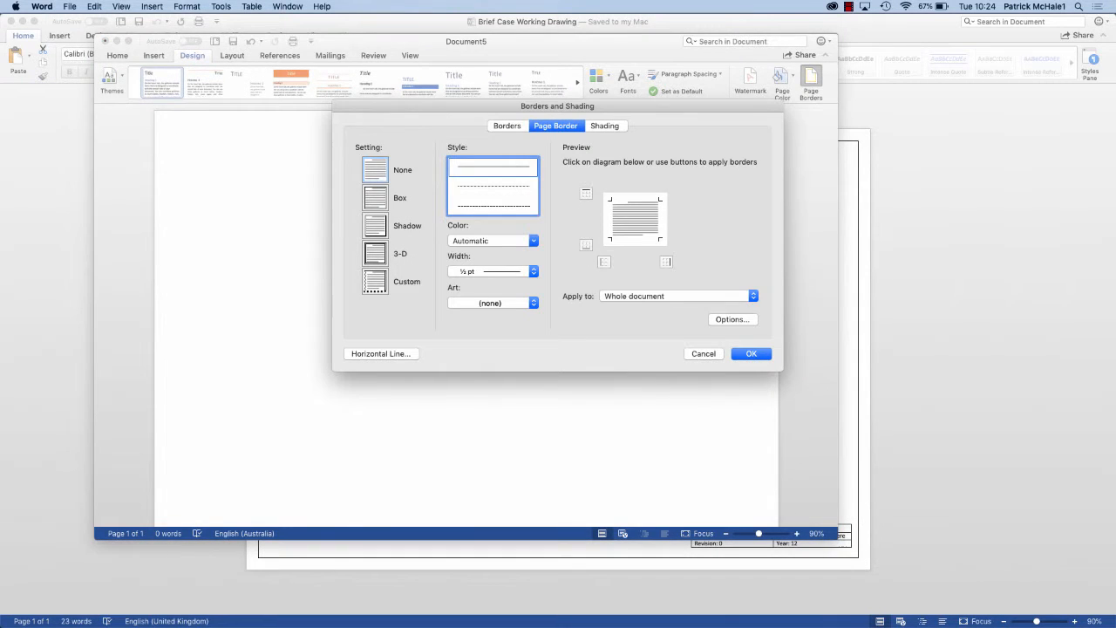
{"action": "left_click", "coordinate": [375, 198]}
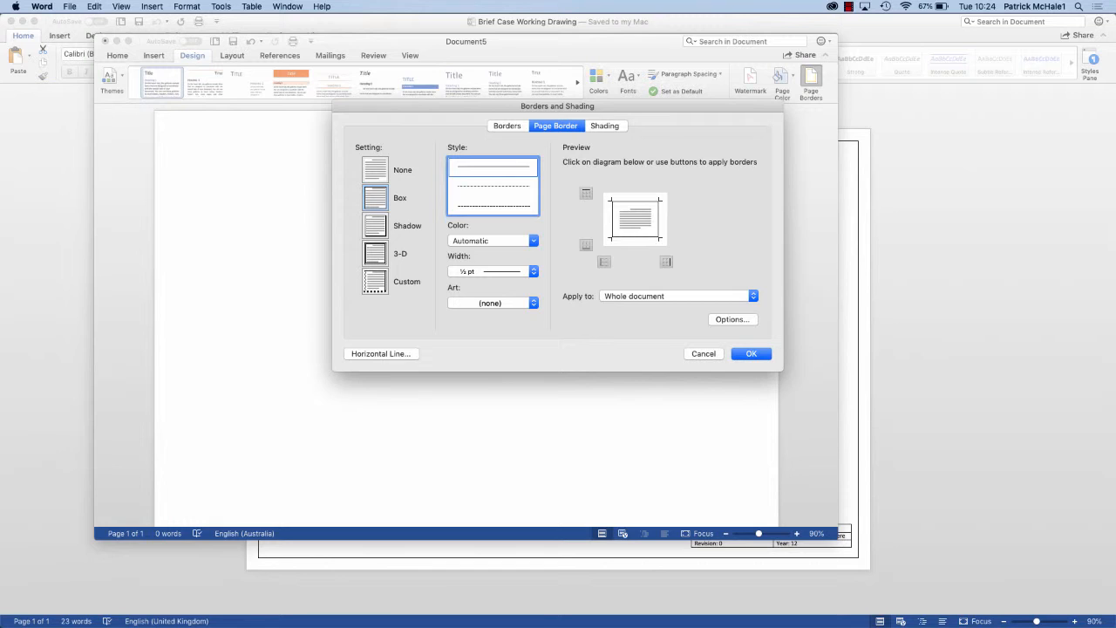
{"action": "key", "text": "Return"}
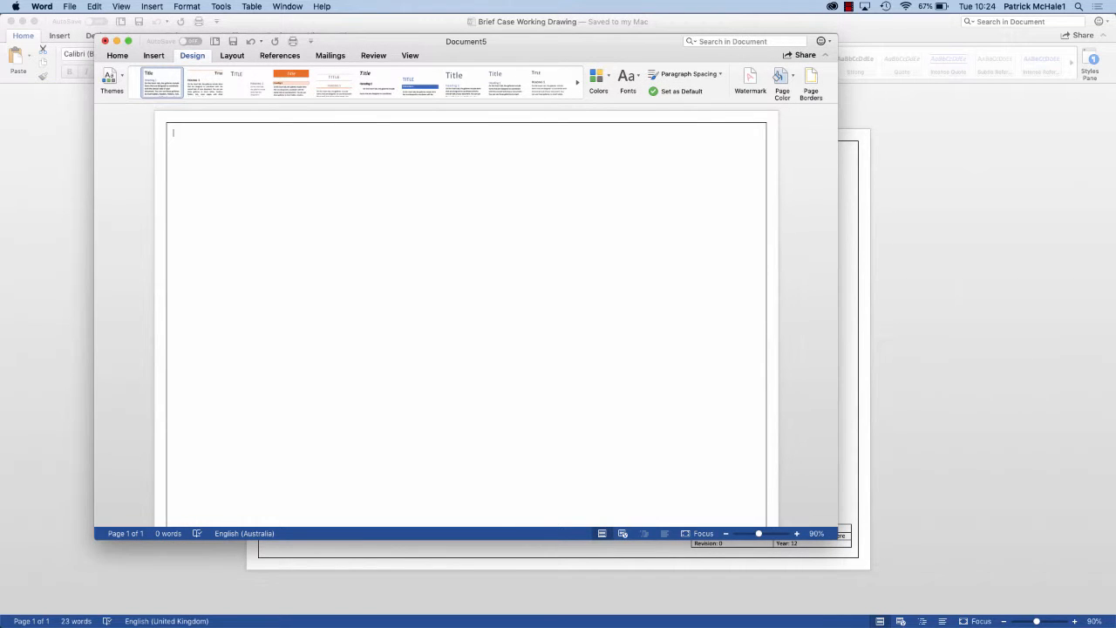
- Insert the picture brief case MCHP.jpg from the Desktop into the new bordered document
{"action": "key", "text": "super+grave"}
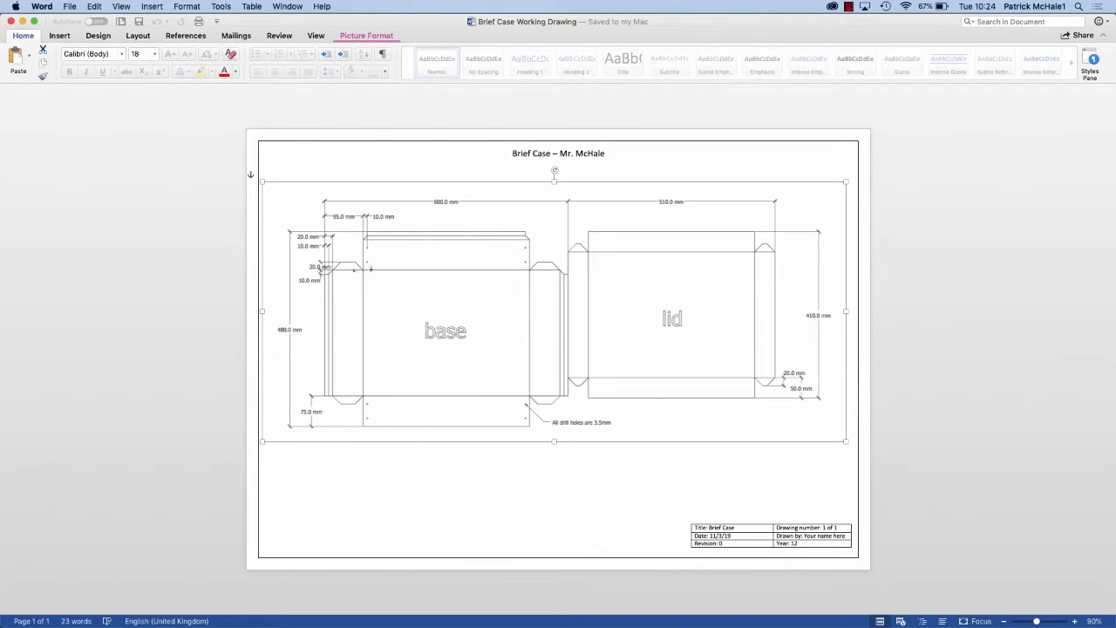
{"action": "key", "text": "super+grave"}
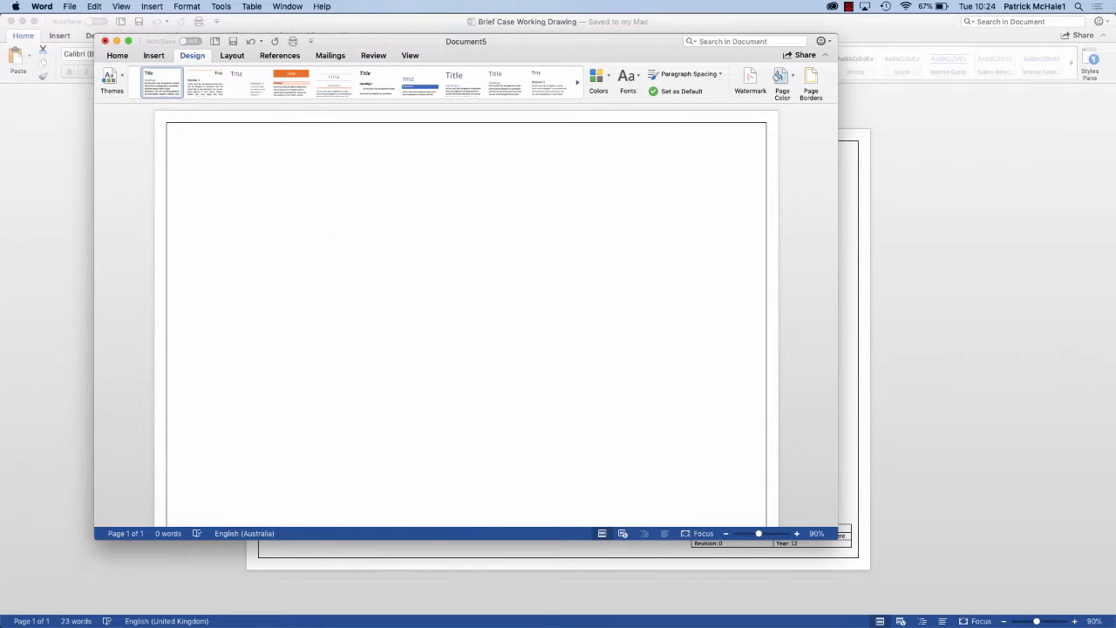
{"action": "left_click_drag", "start_coordinate": [837, 539], "coordinate": [930, 608]}
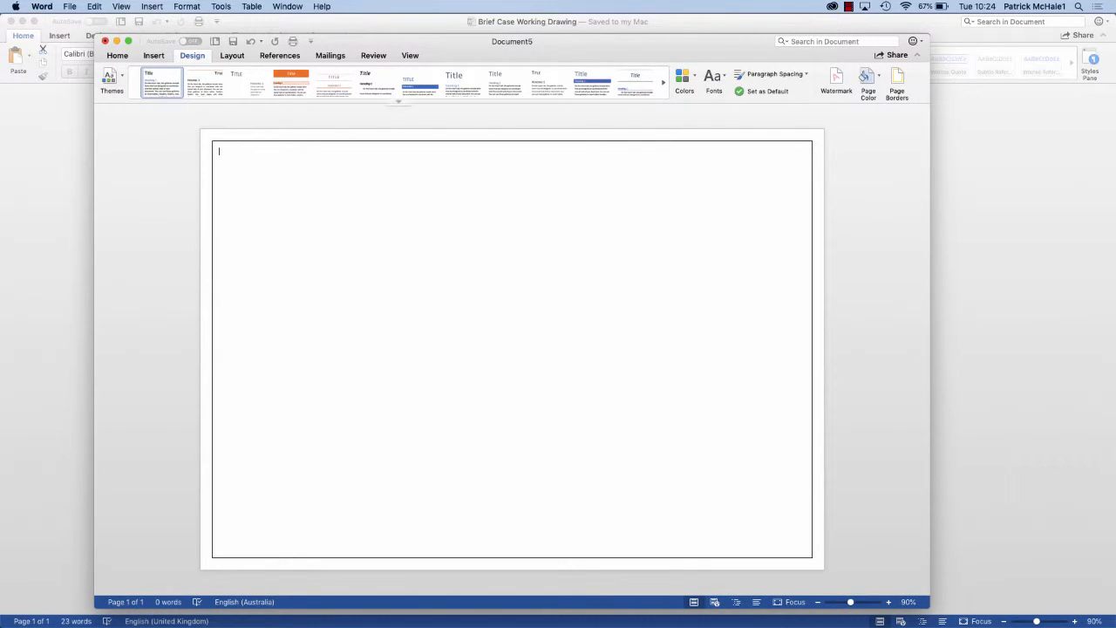
{"action": "left_click", "coordinate": [152, 6]}
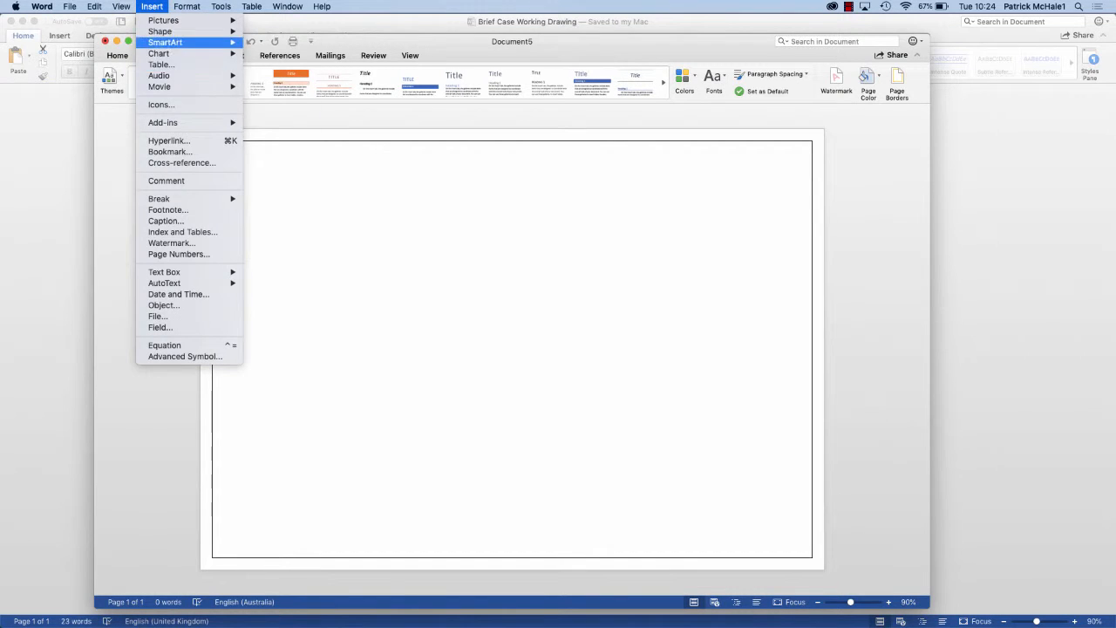
{"action": "mouse_move", "coordinate": [166, 20]}
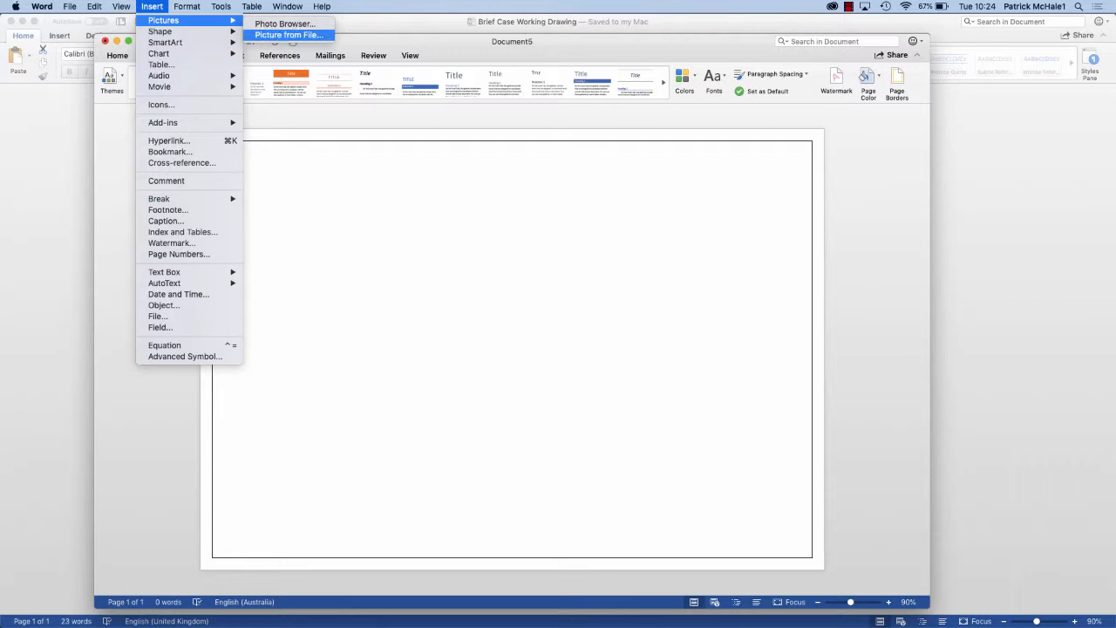
{"action": "left_click", "coordinate": [288, 35]}
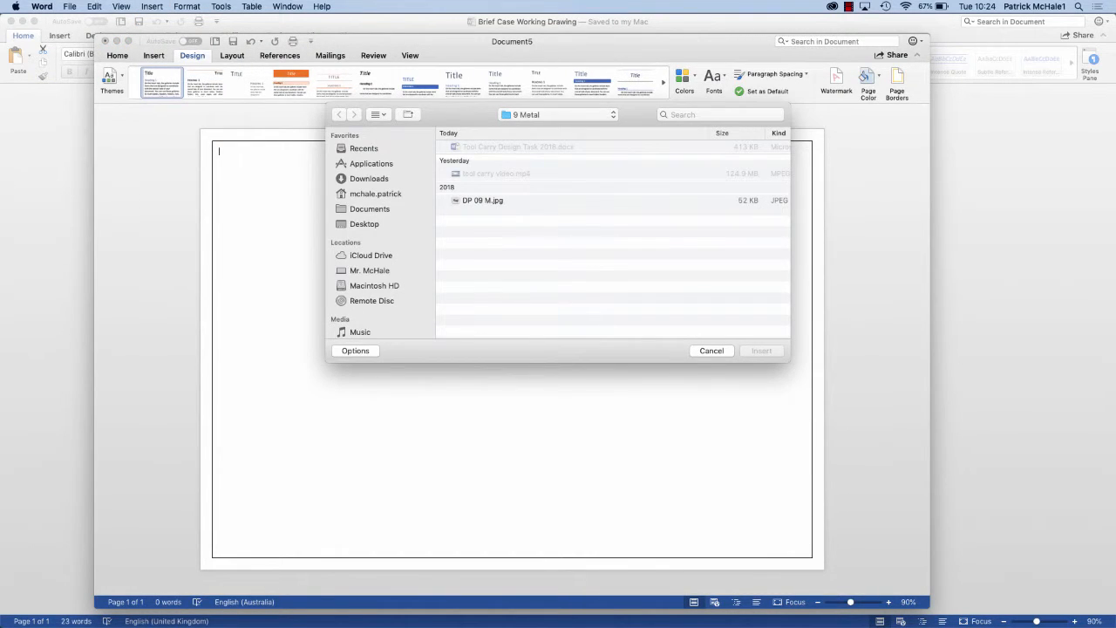
{"action": "left_click", "coordinate": [365, 224]}
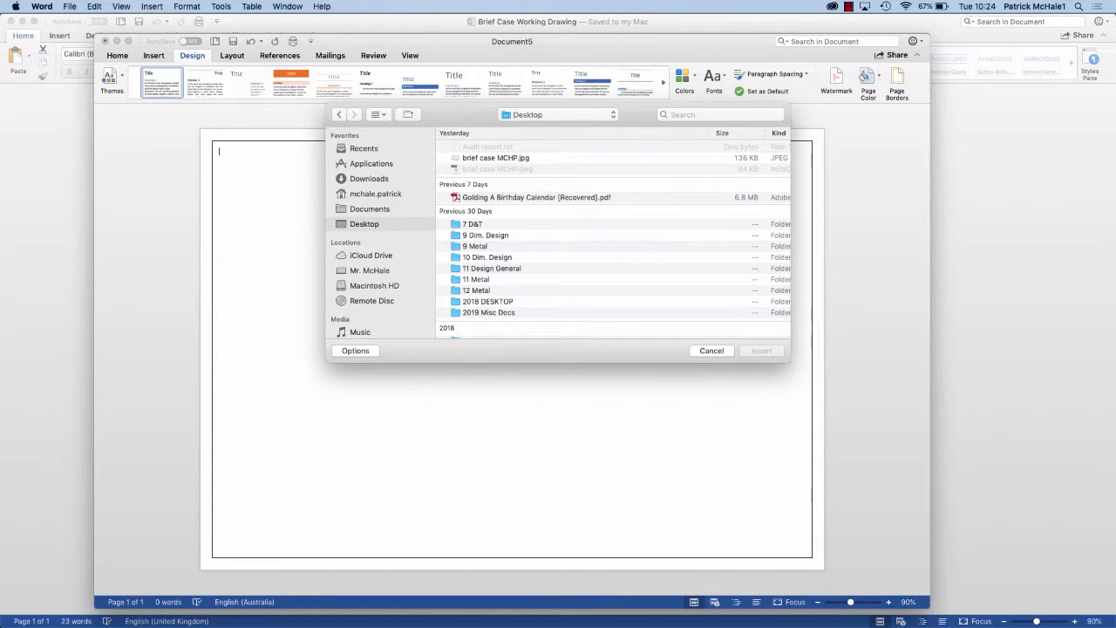
{"action": "left_click", "coordinate": [496, 157]}
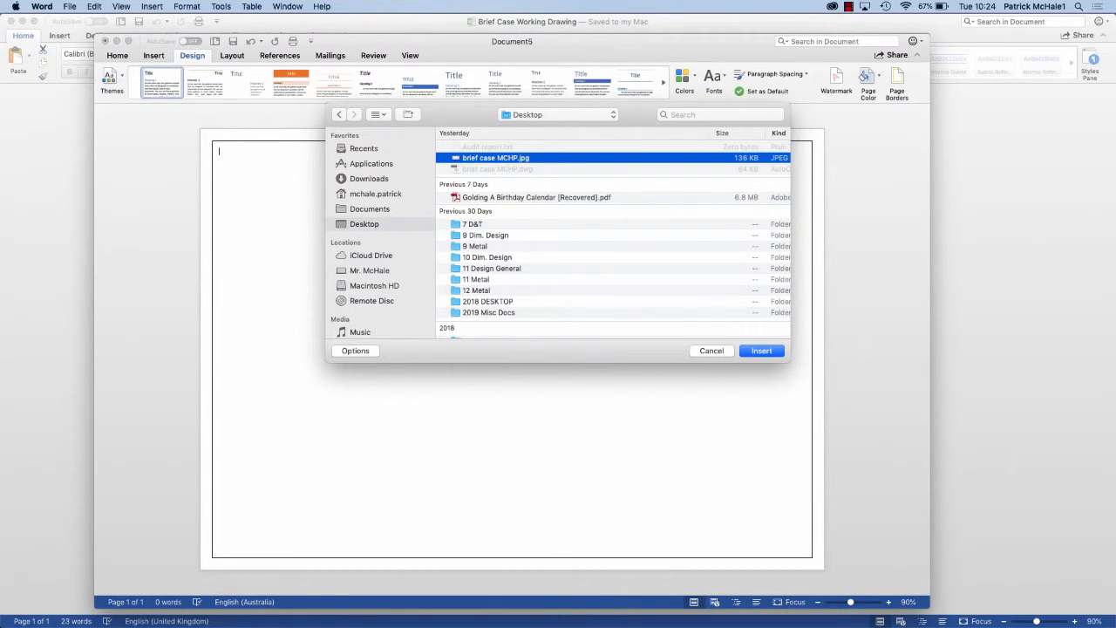
{"action": "left_click", "coordinate": [776, 354]}
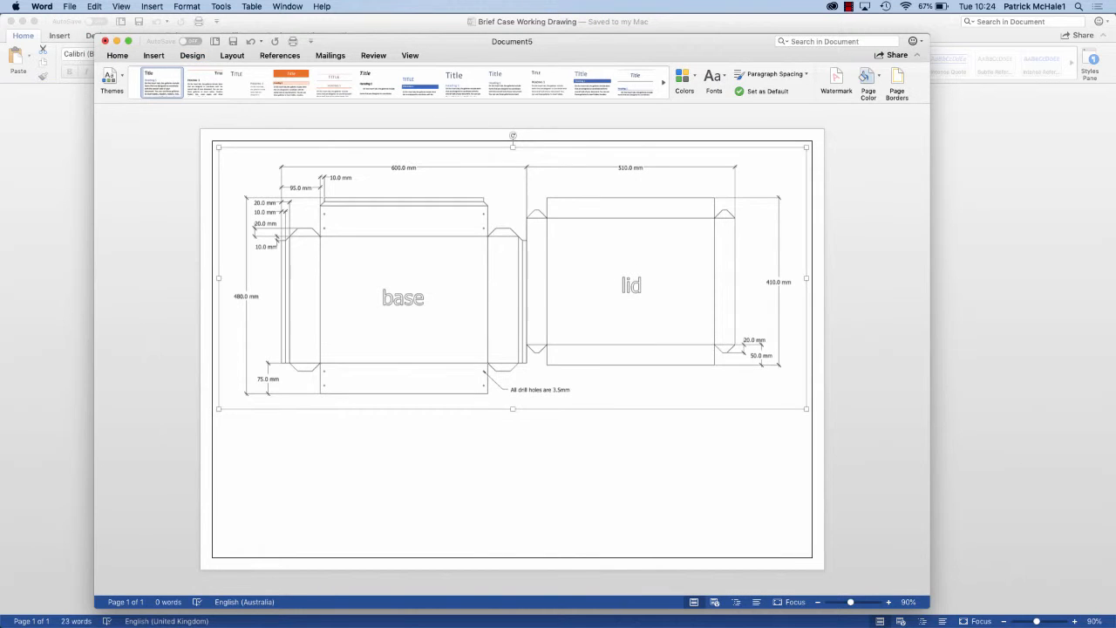
- Set the inserted picture's text wrapping to Tight and move it down to leave space for a heading
{"action": "right_click", "coordinate": [659, 329]}
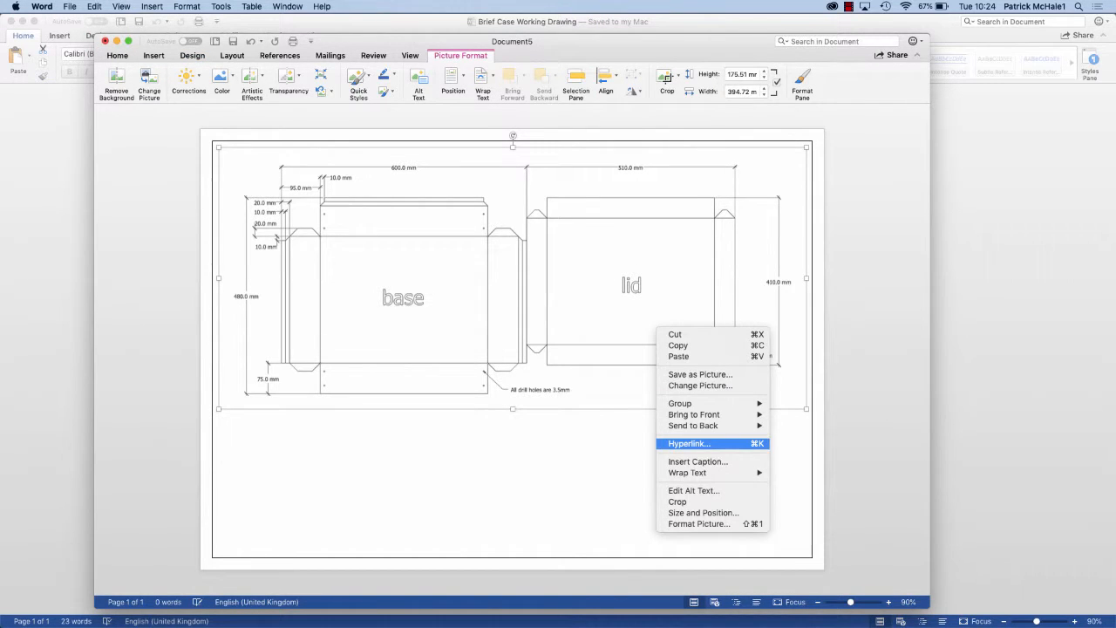
{"action": "mouse_move", "coordinate": [689, 472]}
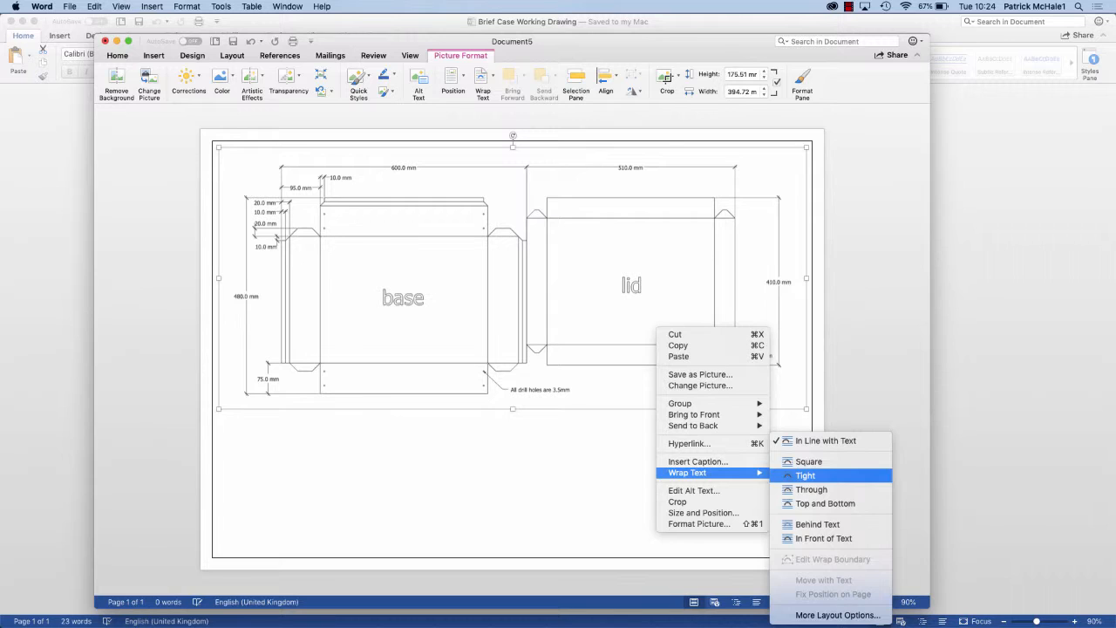
{"action": "left_click", "coordinate": [805, 476]}
{"action": "left_click_drag", "start_coordinate": [650, 363], "coordinate": [649, 422]}
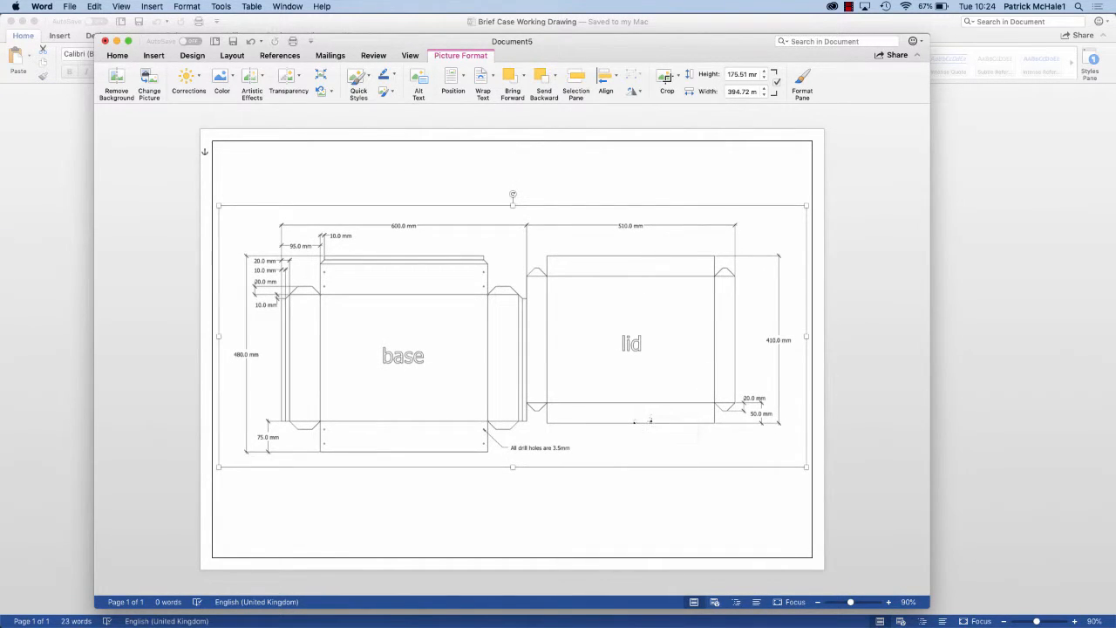
- Switch to the Brief Case Working Drawing document and examine its centred heading and the fields of its title block table
{"action": "key", "text": "super+grave"}
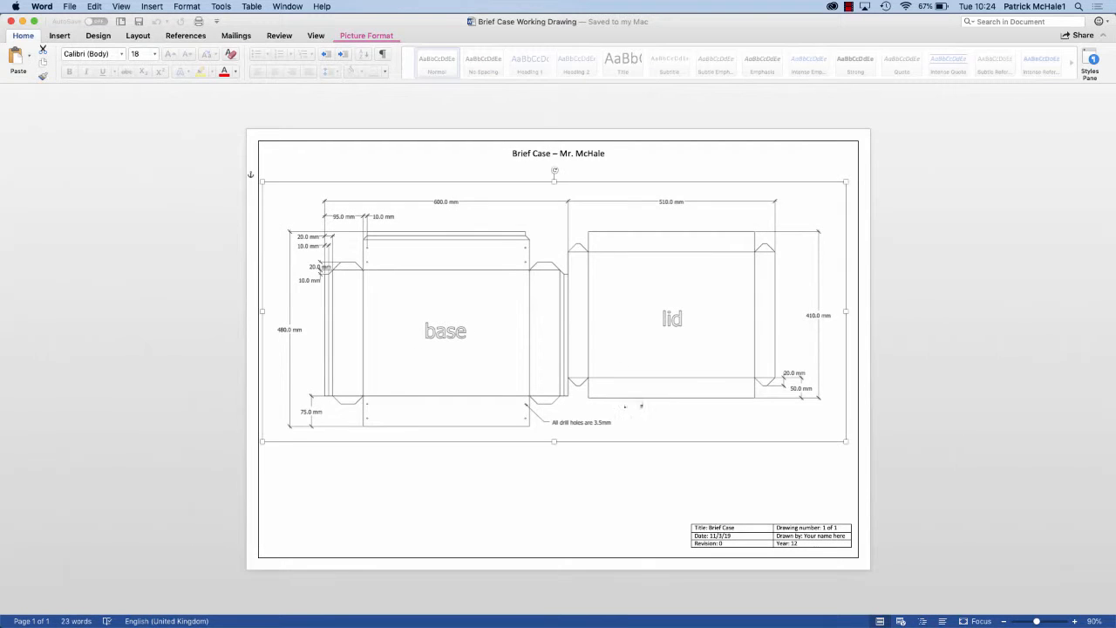
{"action": "left_click", "coordinate": [559, 165]}
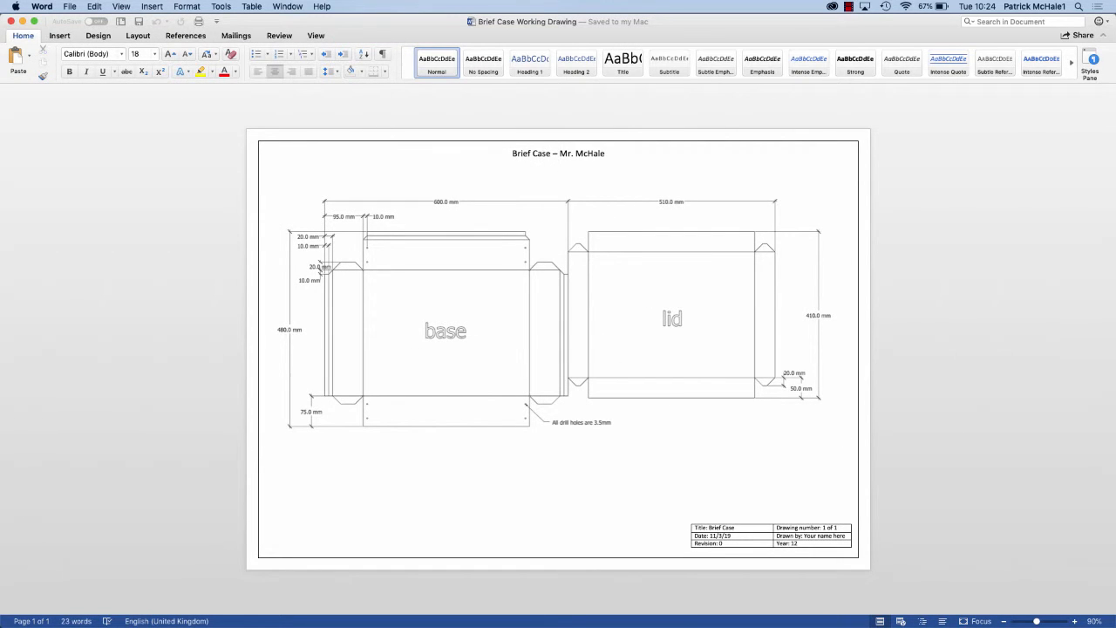
{"action": "left_click_drag", "start_coordinate": [513, 153], "coordinate": [611, 153]}
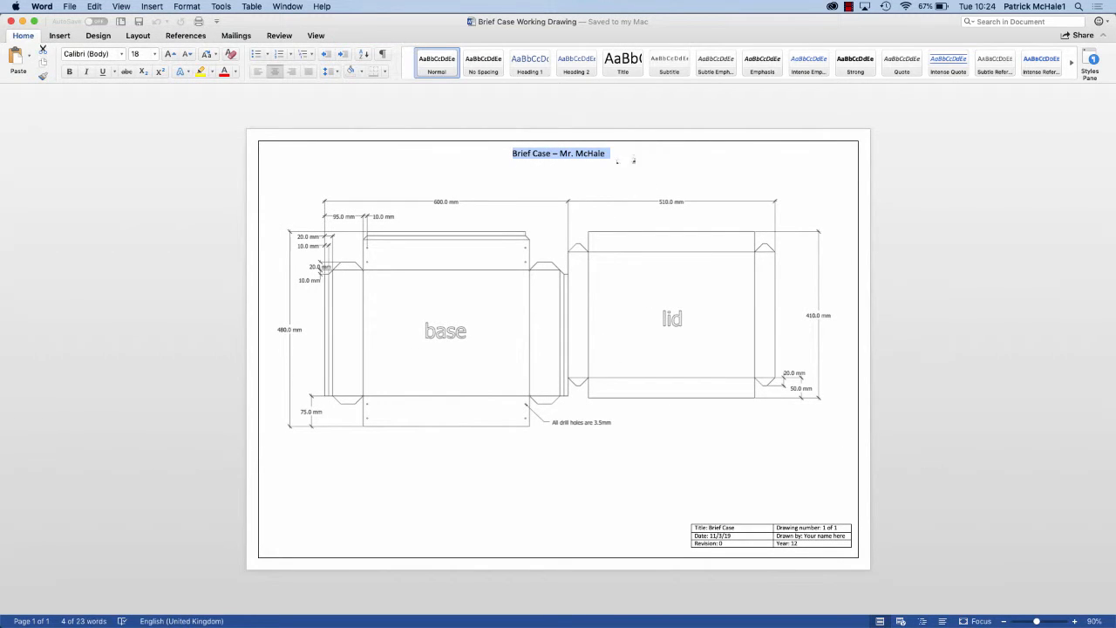
{"action": "left_click", "coordinate": [687, 519]}
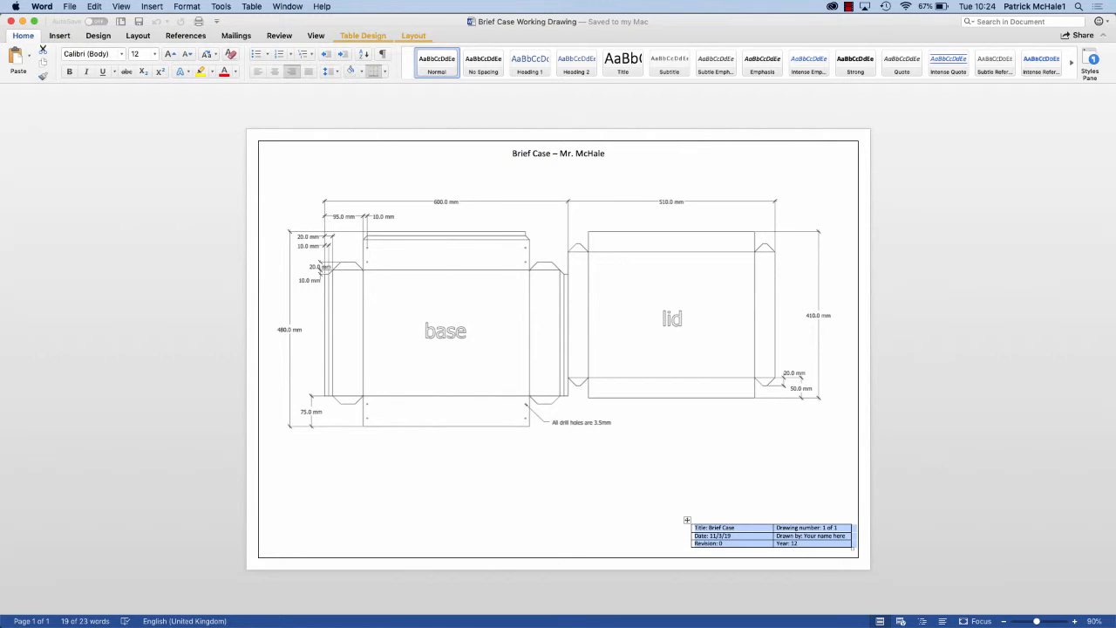
{"action": "left_click", "coordinate": [835, 510]}
{"action": "scroll", "coordinate": [834, 512], "scroll_direction": "up", "scroll_amount": 8, "text": "ctrl"}
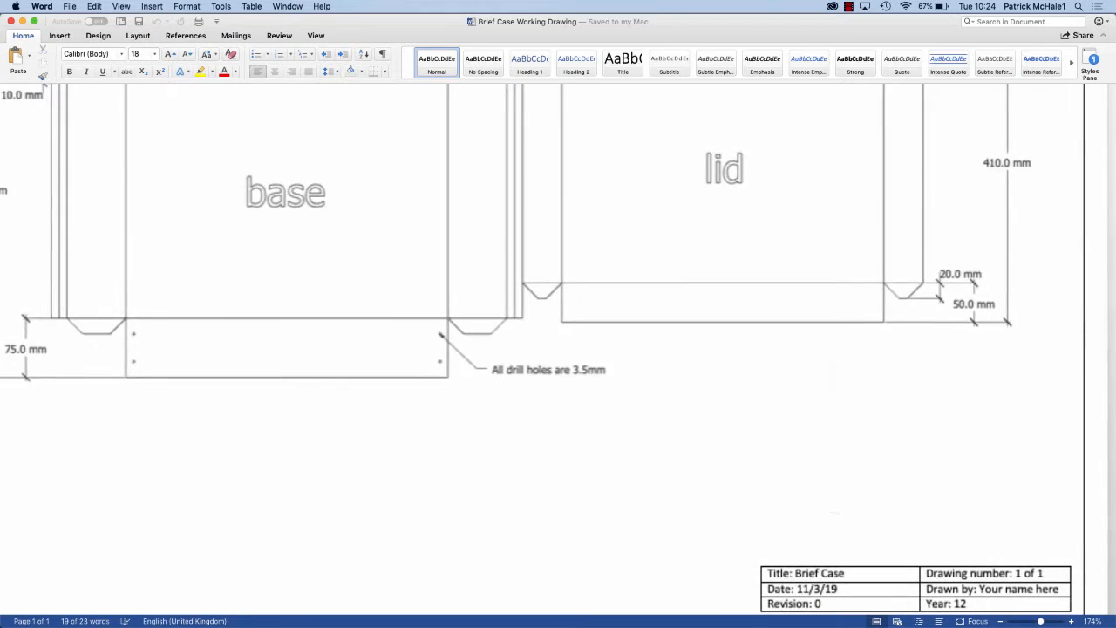
{"action": "scroll", "coordinate": [835, 513], "scroll_direction": "down", "scroll_amount": 2}
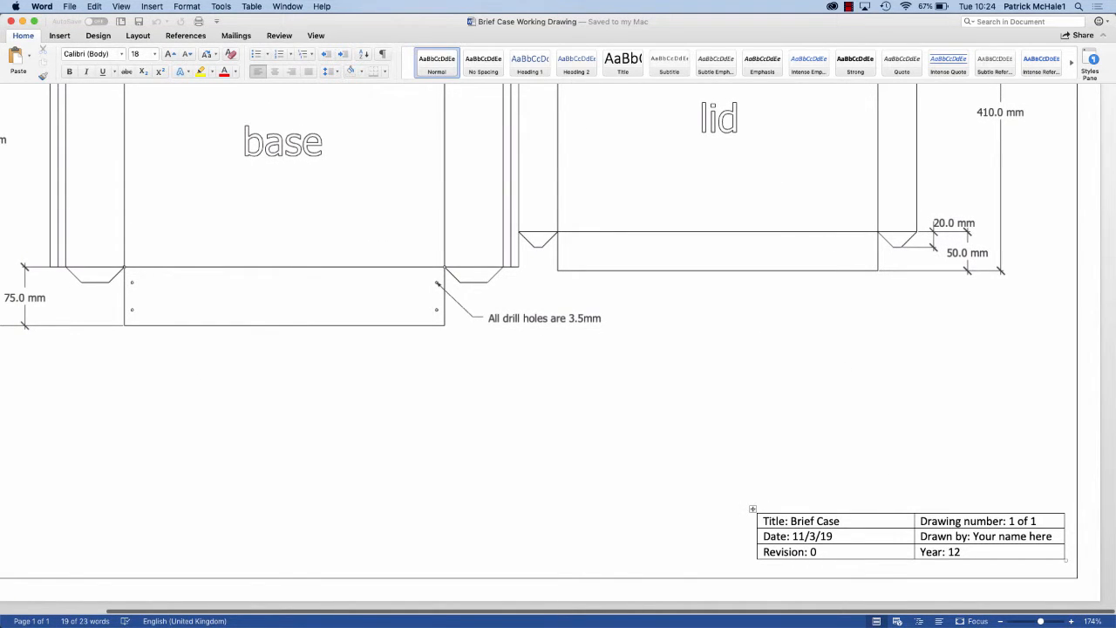
{"action": "scroll", "coordinate": [835, 523], "scroll_direction": "up", "scroll_amount": 10, "text": "ctrl"}
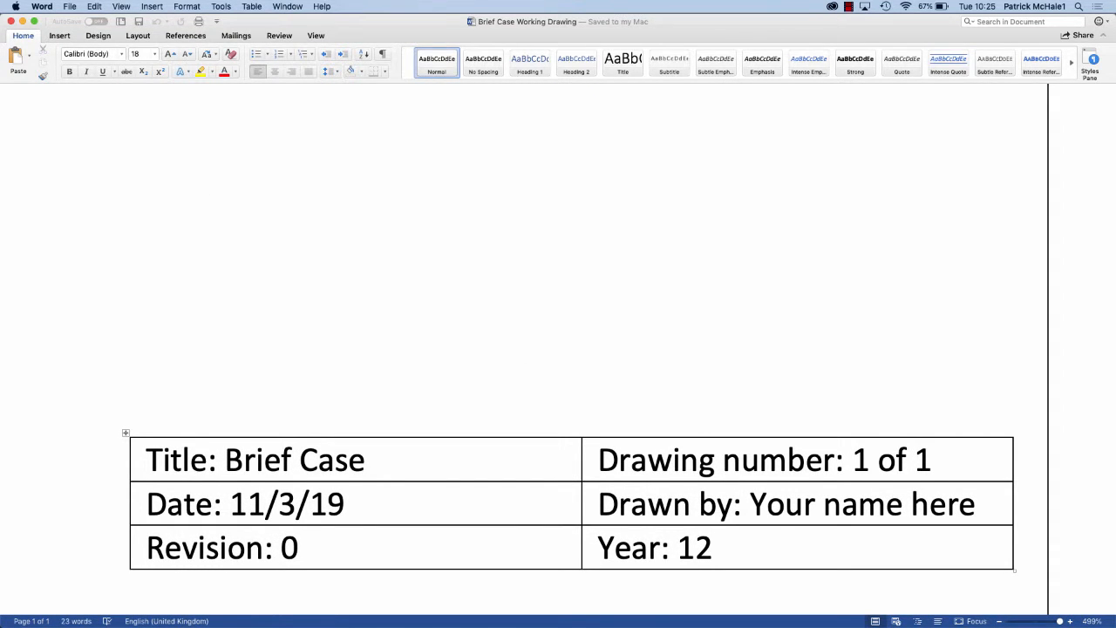
{"action": "left_click", "coordinate": [152, 6]}
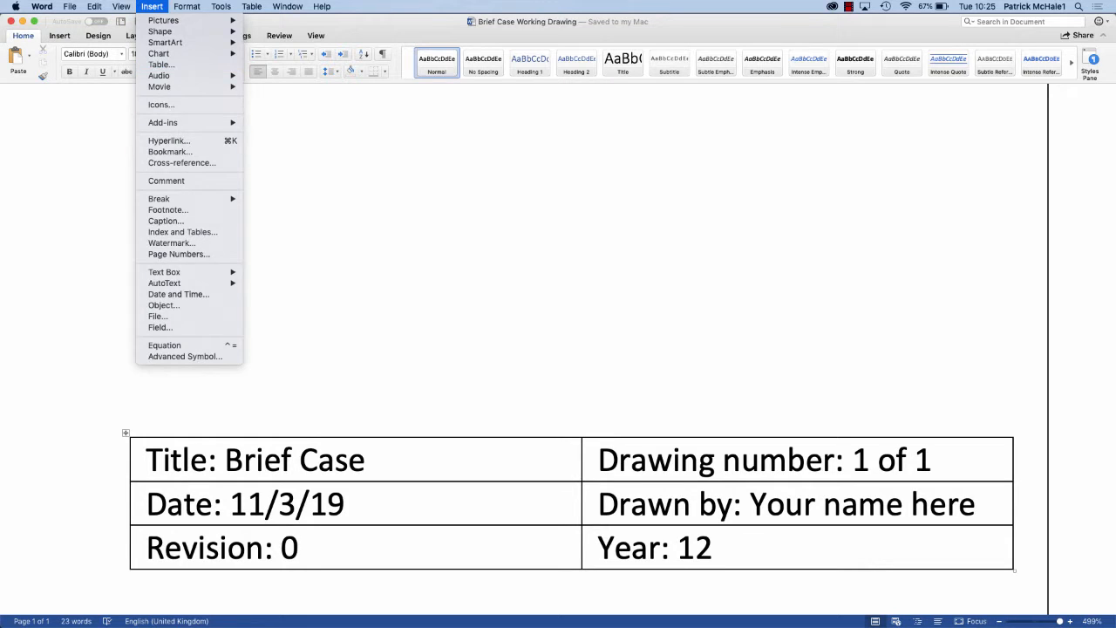
{"action": "key", "text": "Escape"}
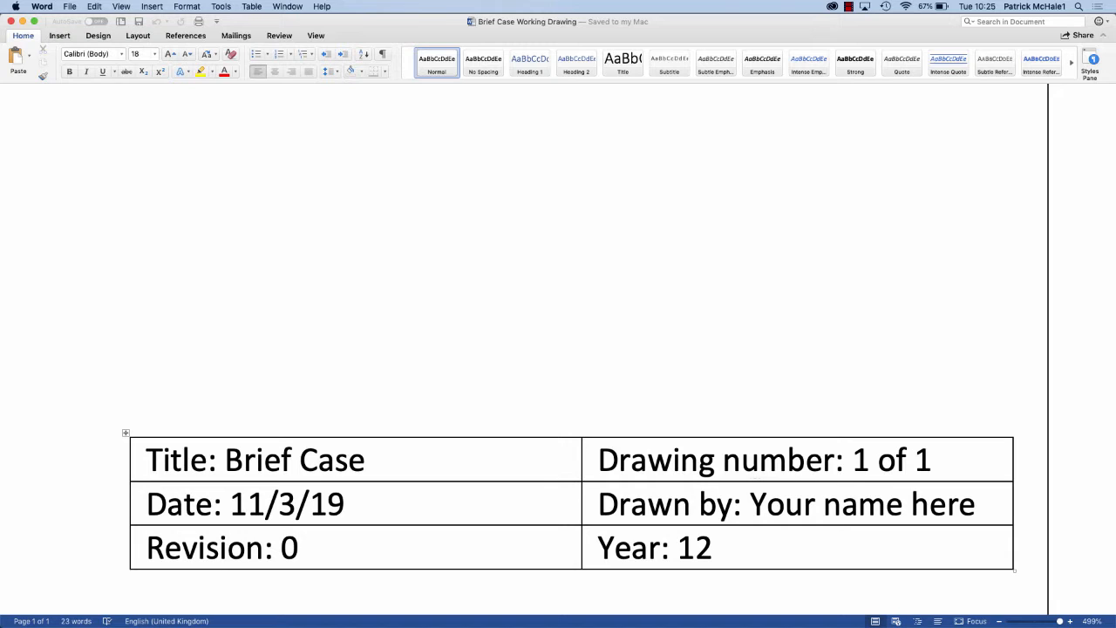
{"action": "key", "text": "Return"}
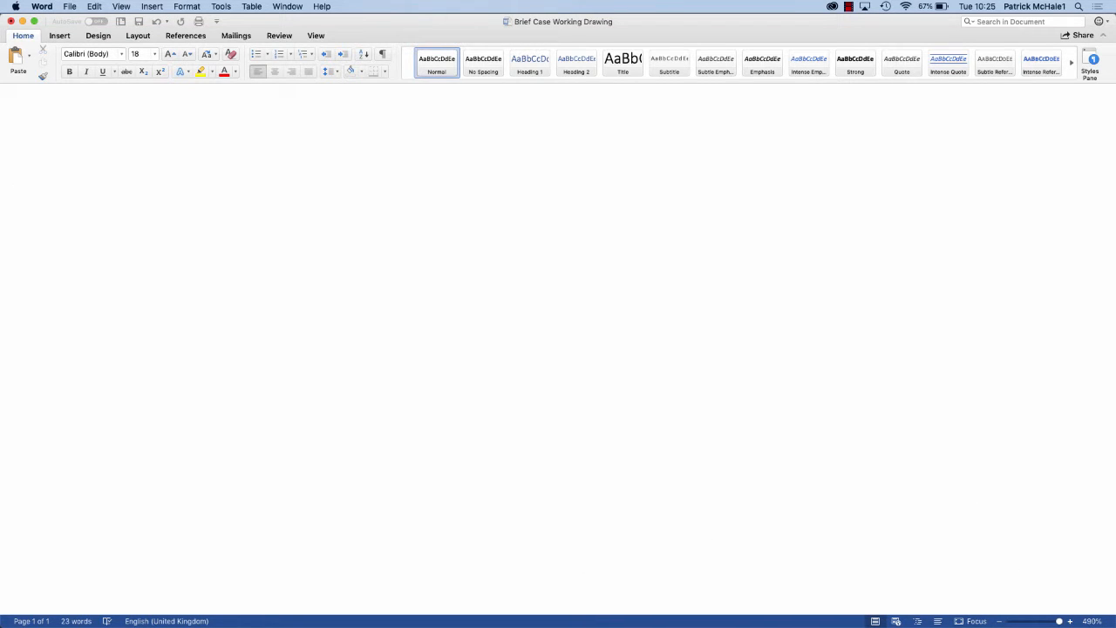
{"action": "scroll", "coordinate": [558, 349], "scroll_direction": "down", "scroll_amount": 1, "text": "ctrl"}
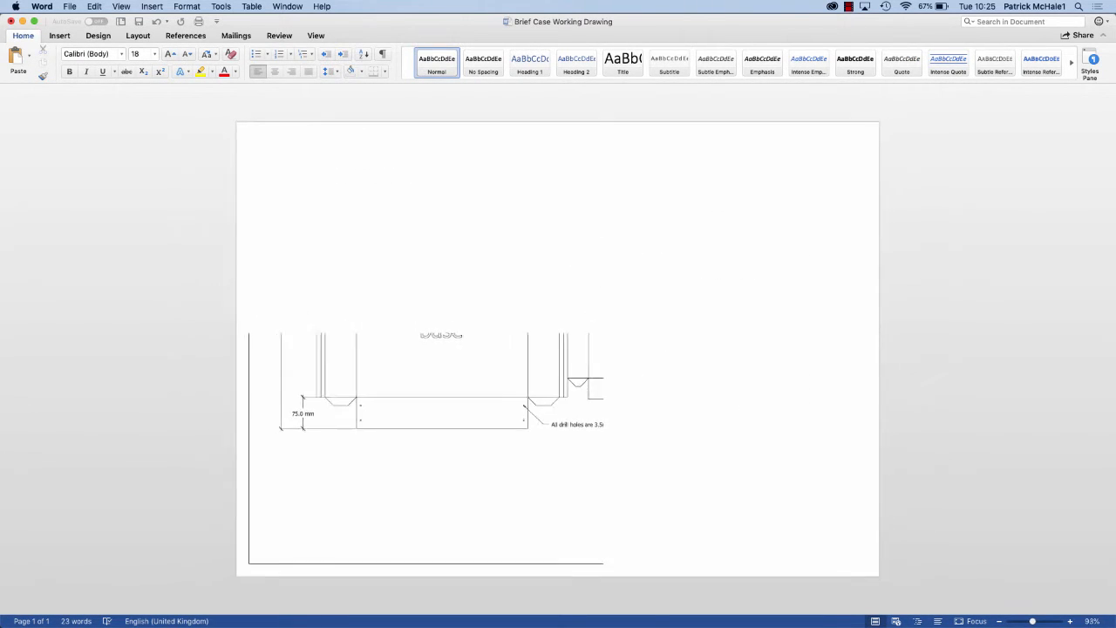
{"action": "scroll", "coordinate": [558, 349], "scroll_direction": "down", "scroll_amount": 1, "text": "ctrl"}
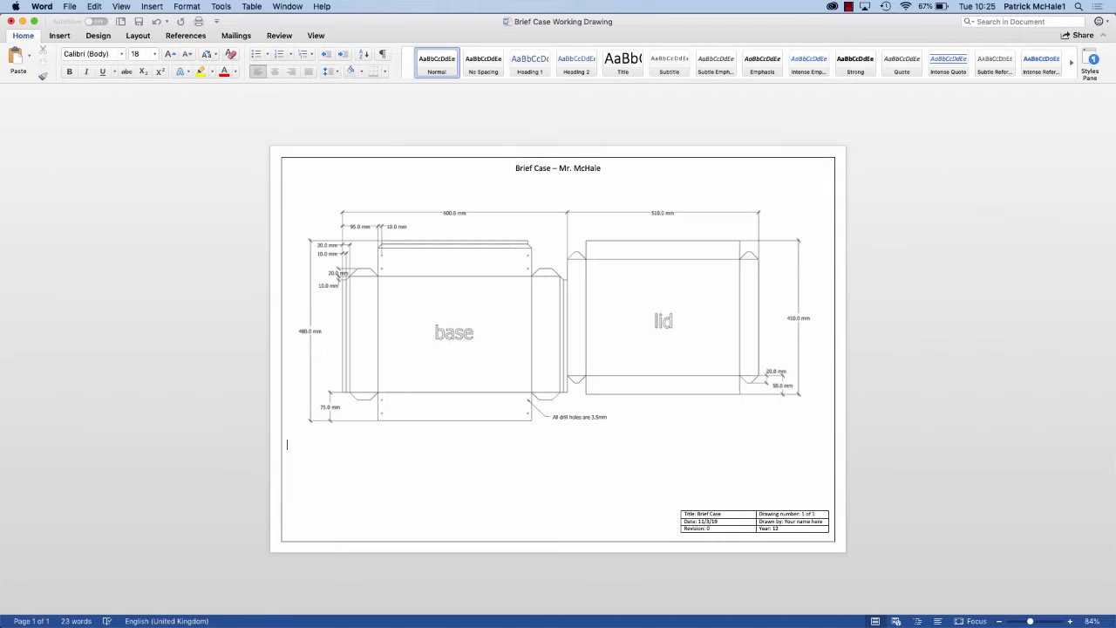
{"action": "key", "text": "super+z"}
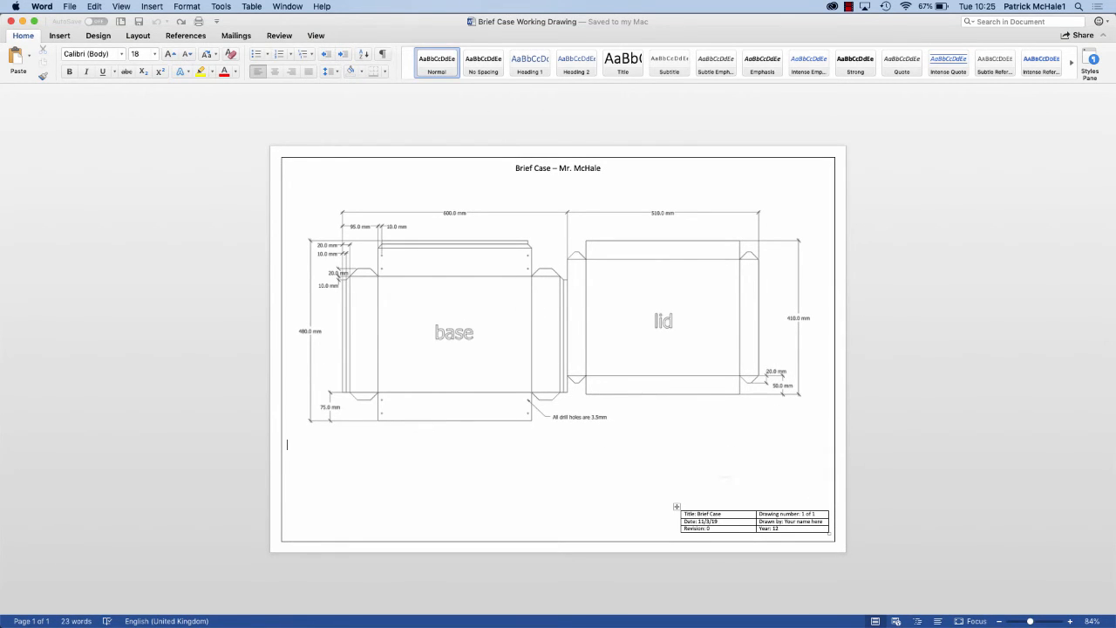
{"action": "left_click", "coordinate": [630, 403]}
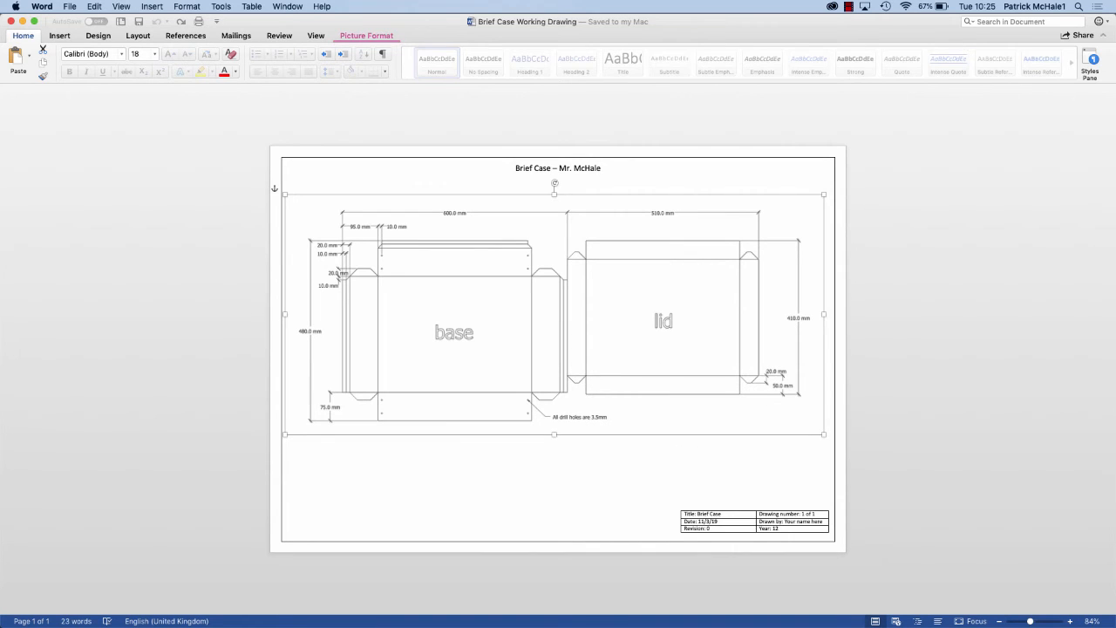
{"action": "left_click", "coordinate": [586, 464]}
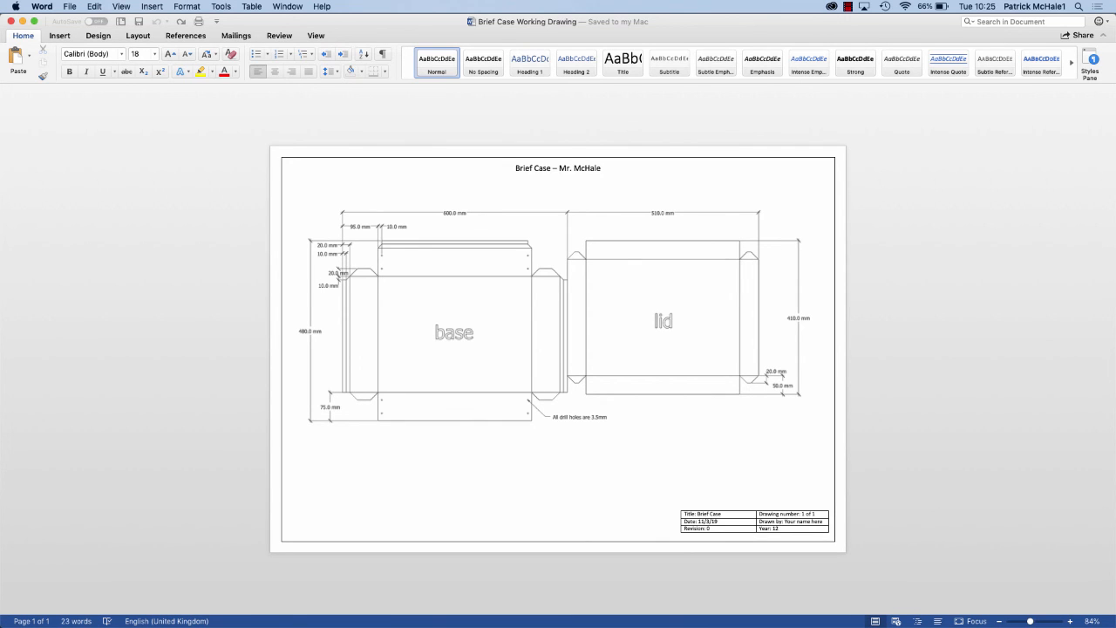
{"action": "left_click", "coordinate": [848, 6]}
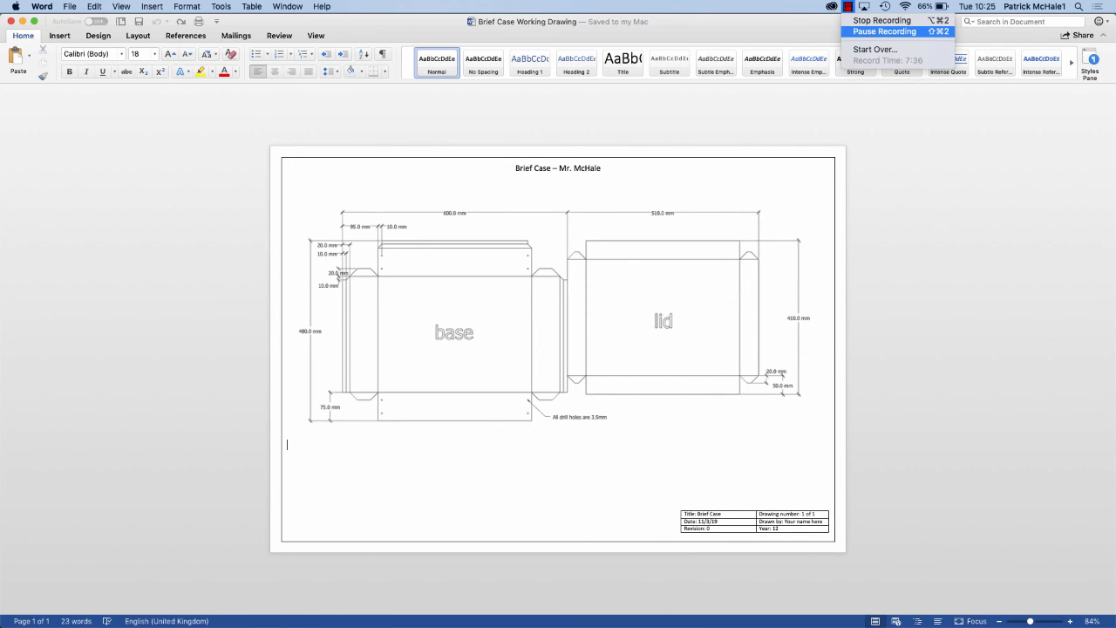